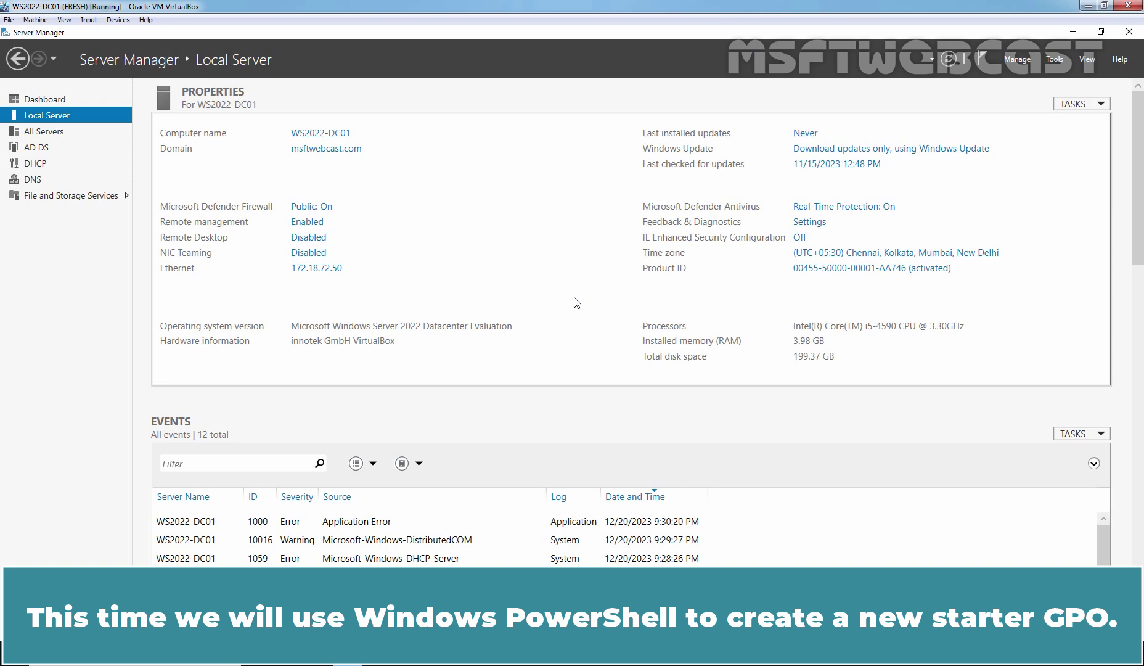
Create a starter GPO named MystarterGPO with the New-GPStarterGPO cmdlet in an elevated Windows PowerShell session
right_click(15, 652)
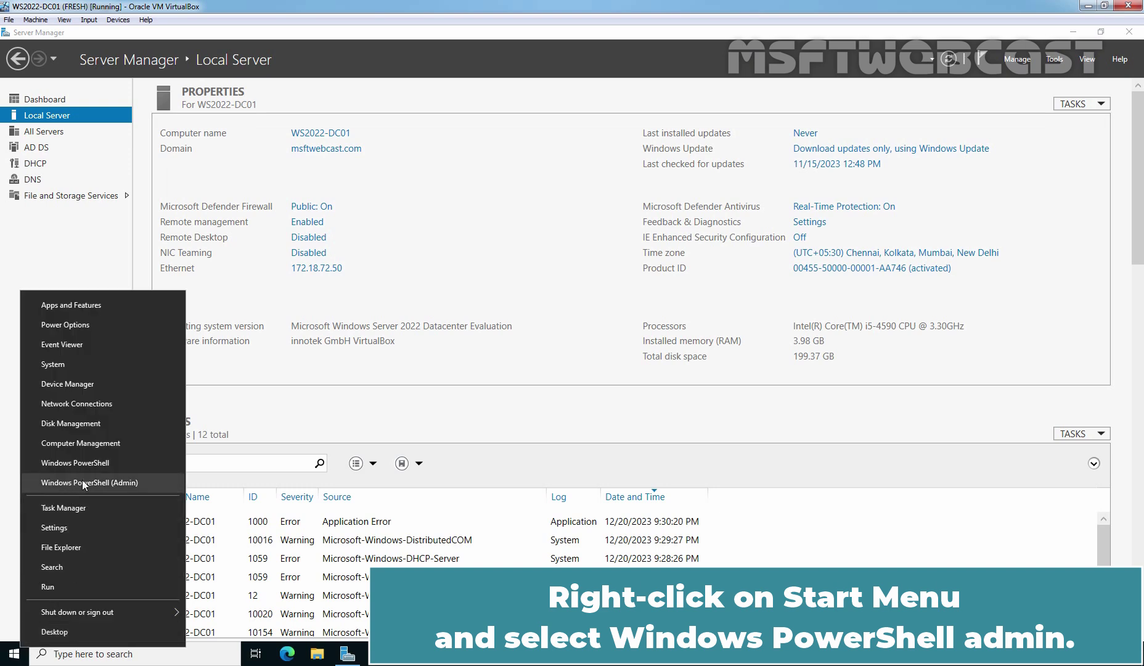
click(140, 483)
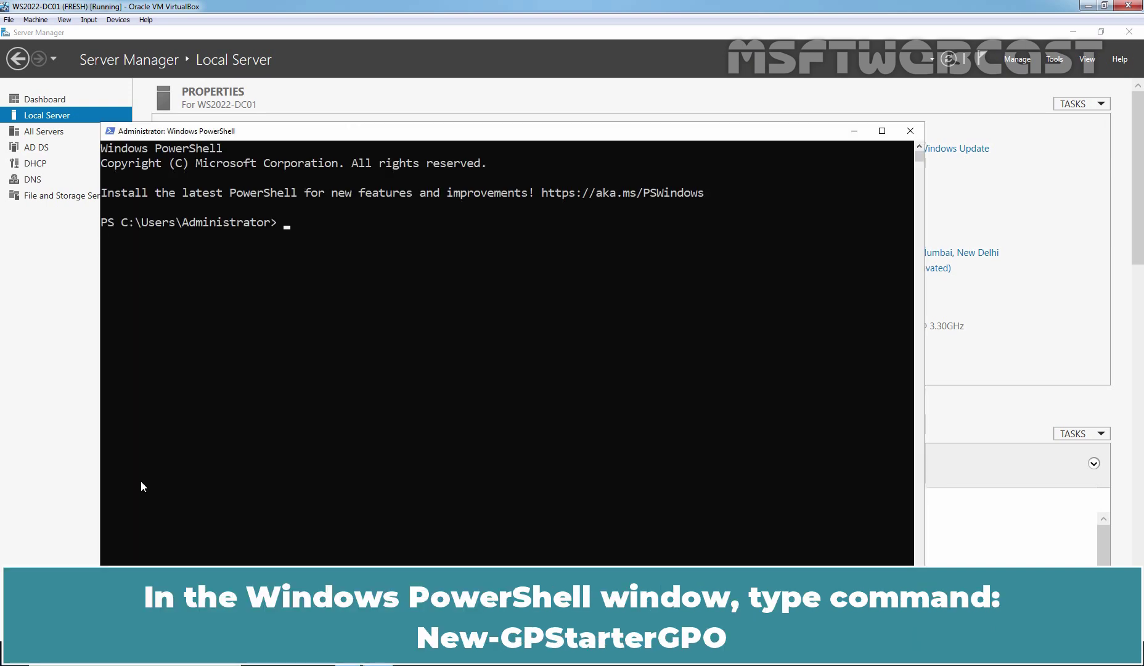
text(new-gps)
key(Tab)
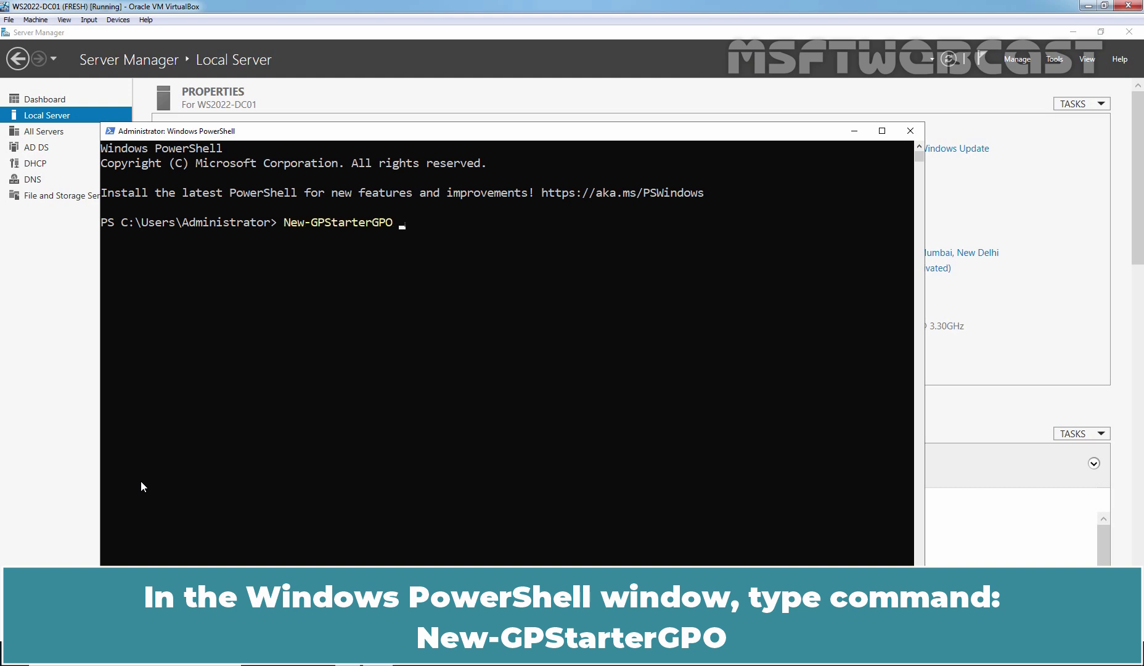
text(-Name)
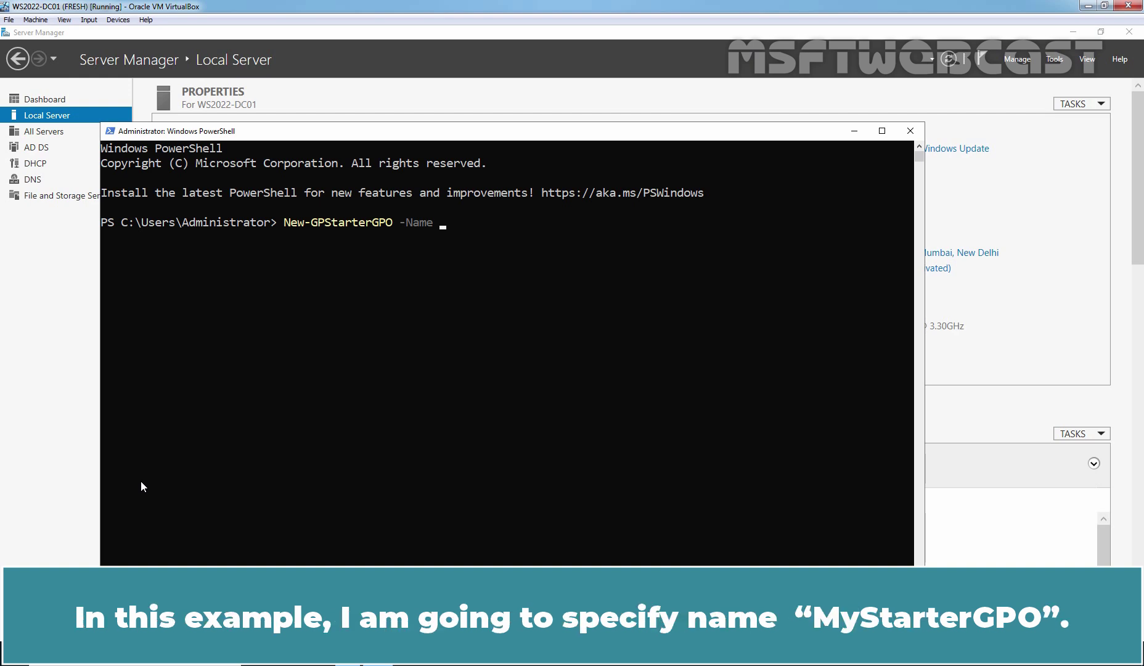
text( MystarterGPO)
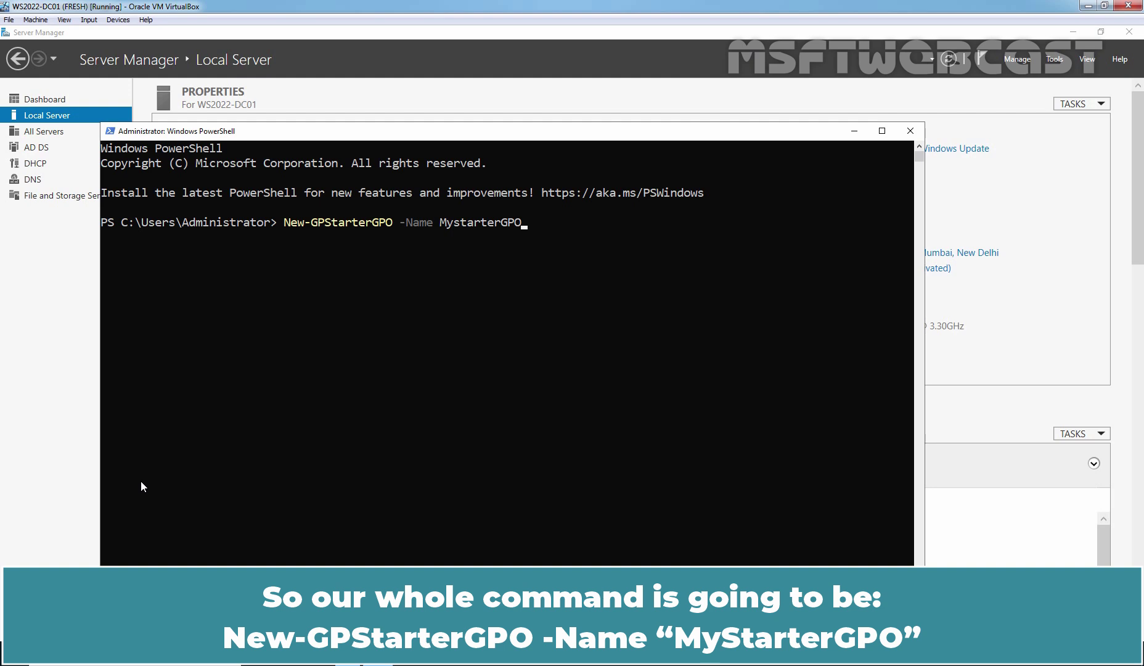
key(Return)
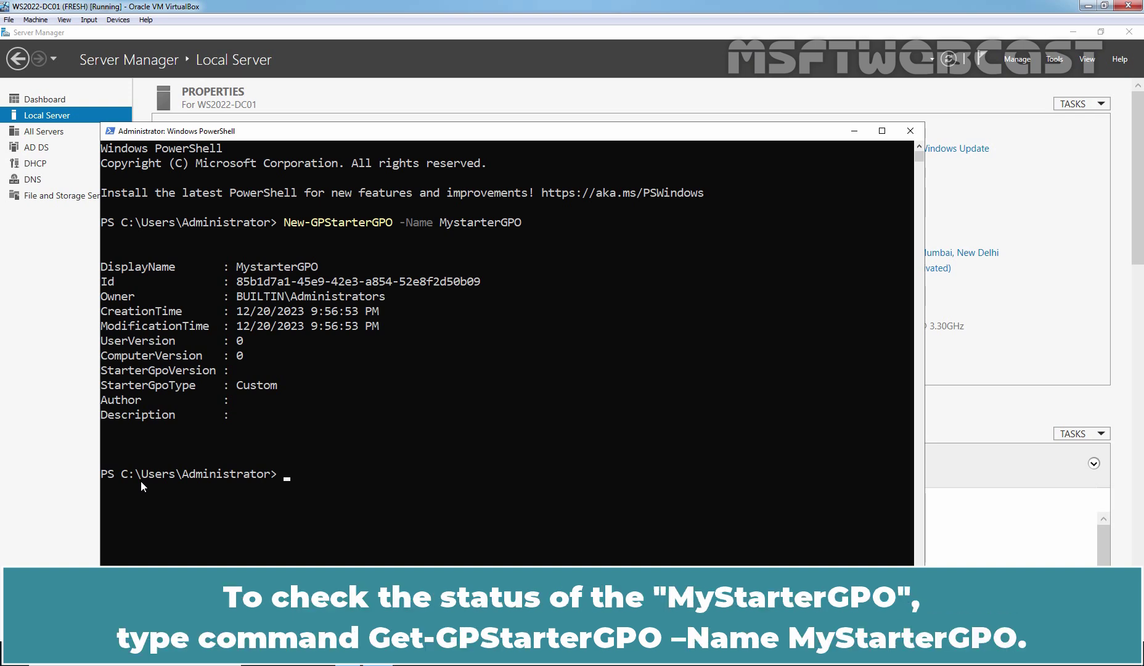
Retrieve the details of MystarterGPO with Get-GPStarterGPO, and exit the PowerShell session
key(Up)
key(Home)
key(Delete)
key(Delete)
key(Delete)
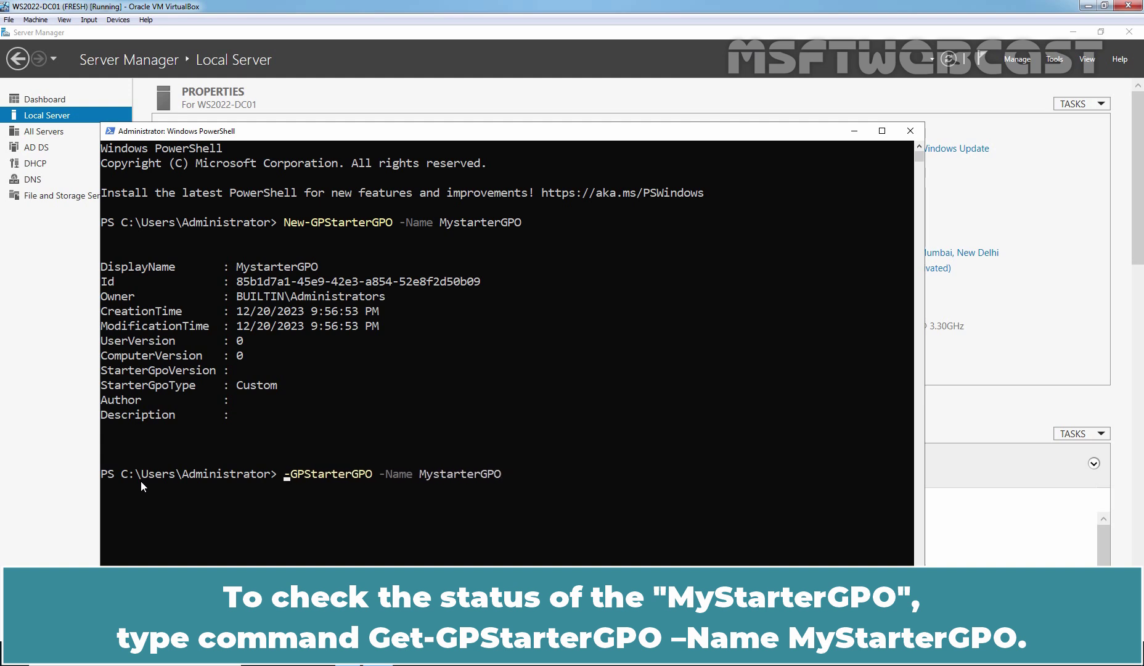
text(get)
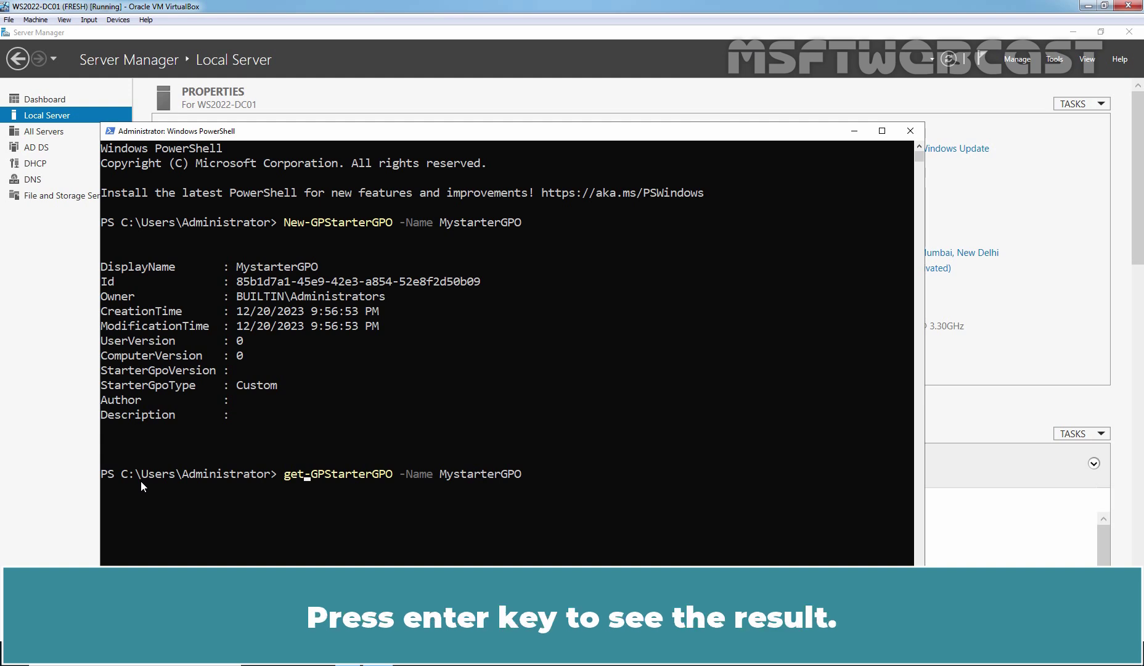
key(Return)
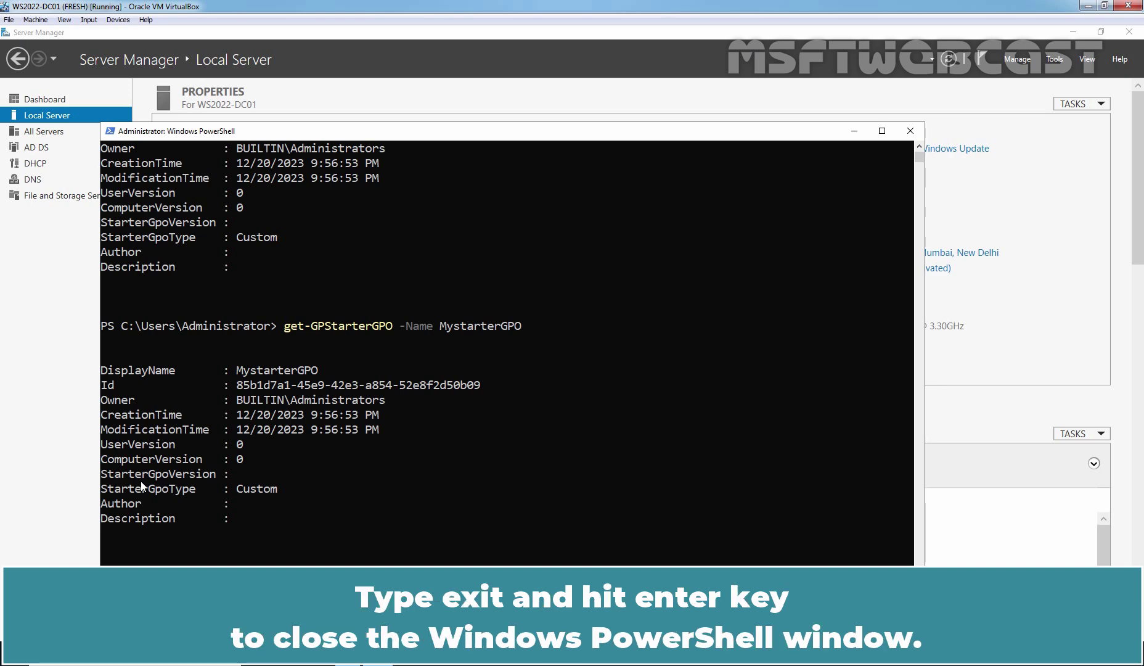
text(exit)
key(Return)
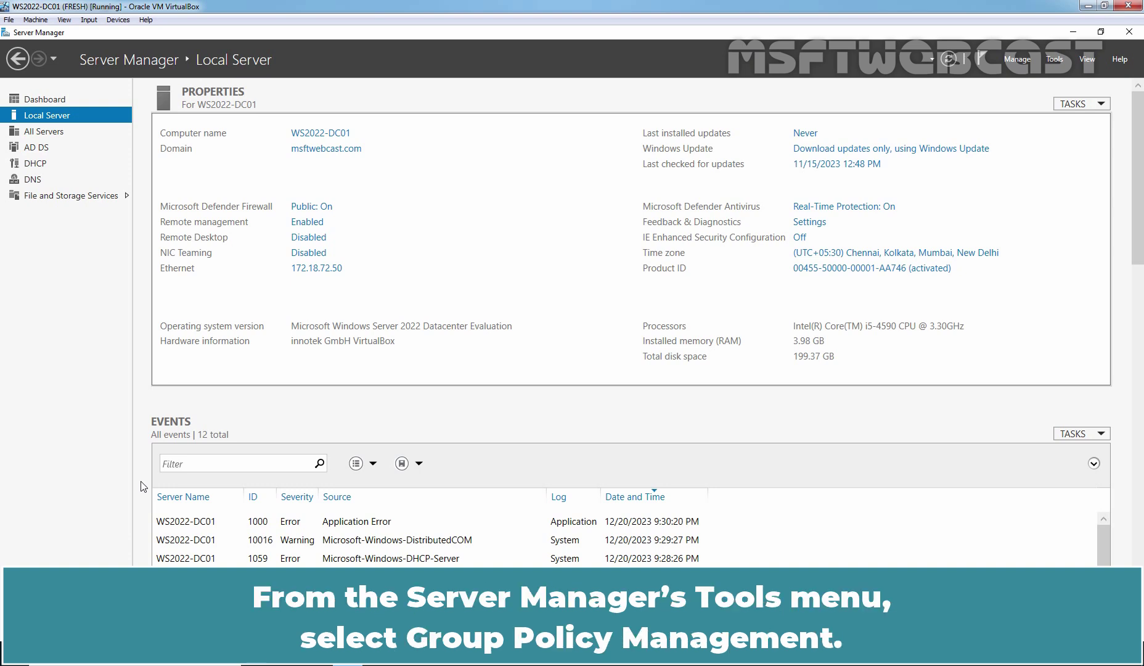
Open Group Policy Management from Server Manager and display the contents of the domain's Starter GPOs container
click(1055, 60)
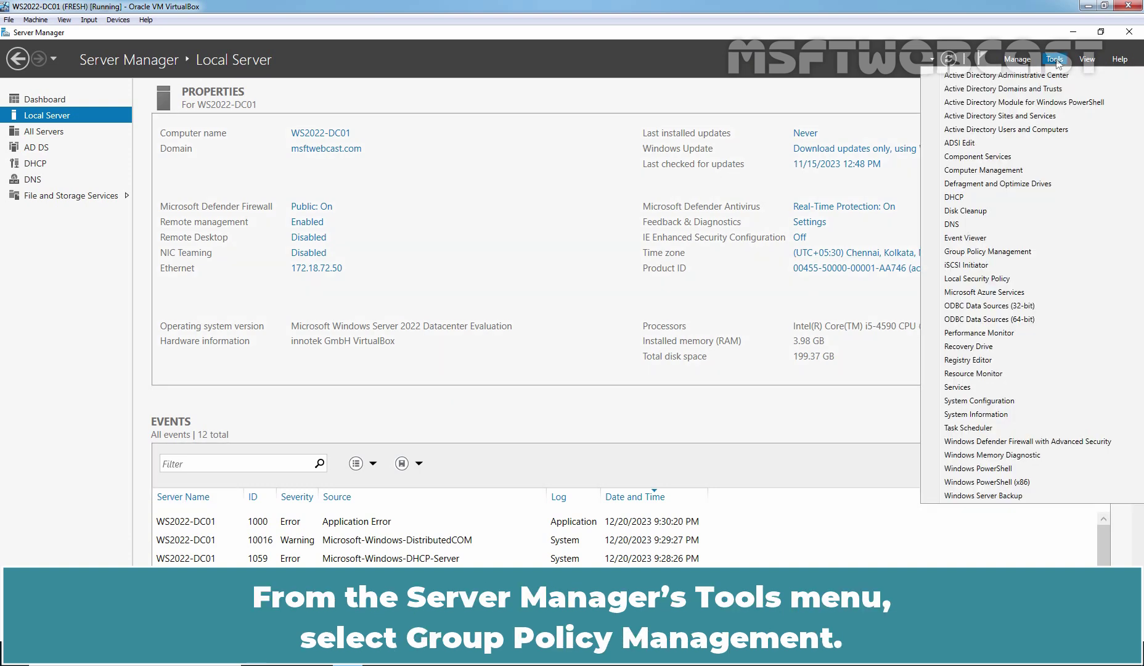
click(1018, 251)
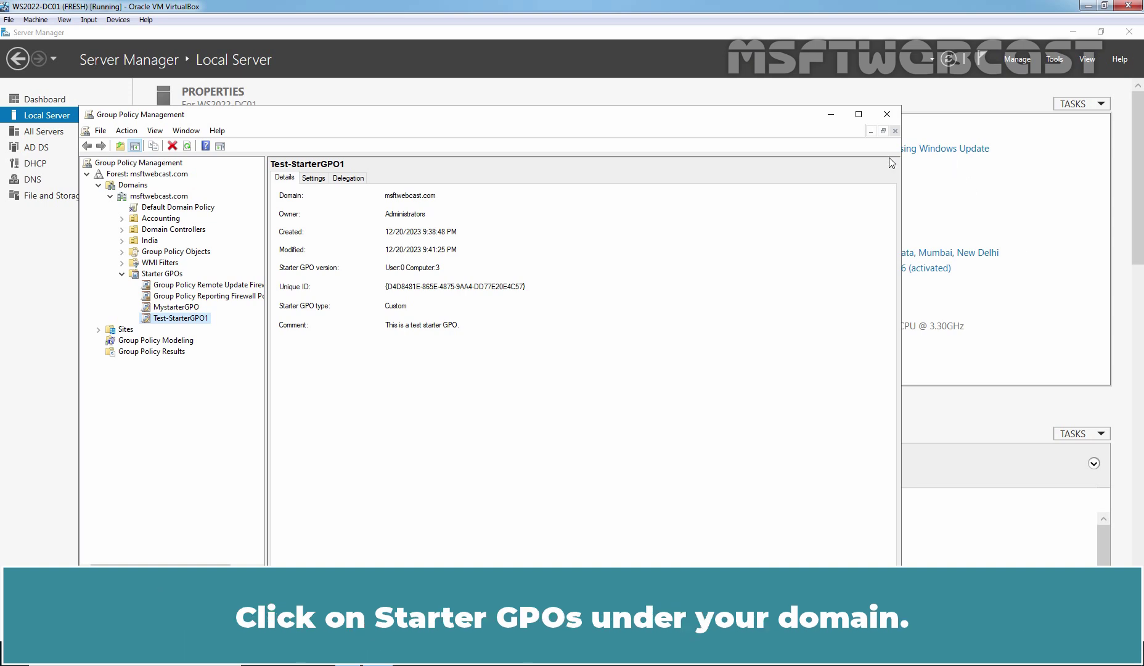
click(160, 274)
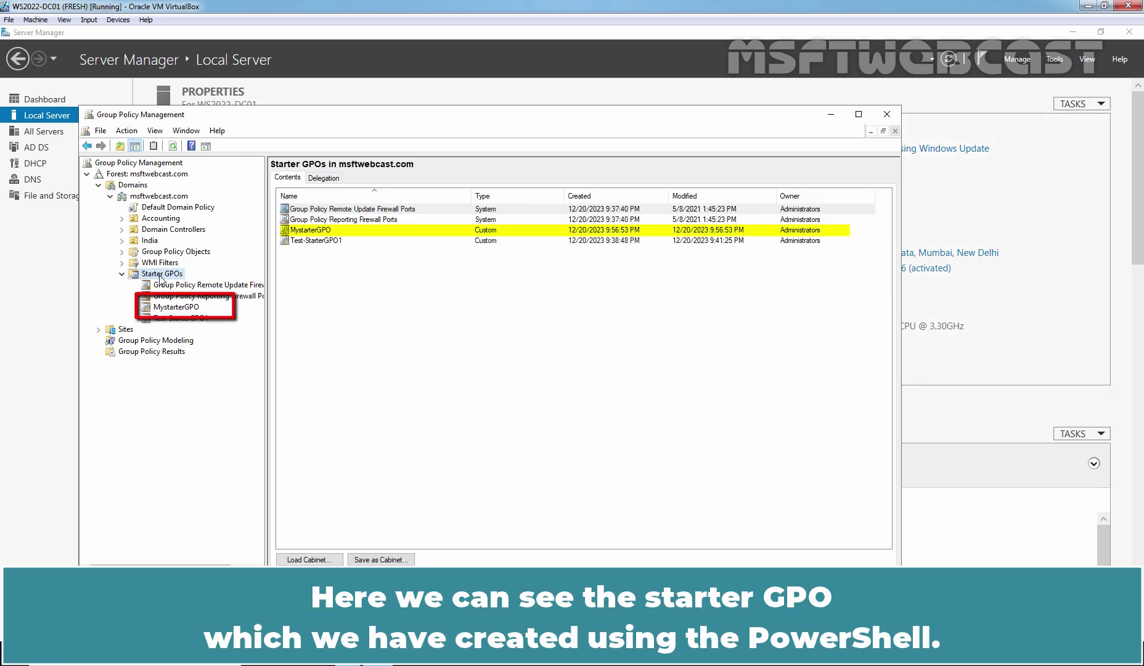
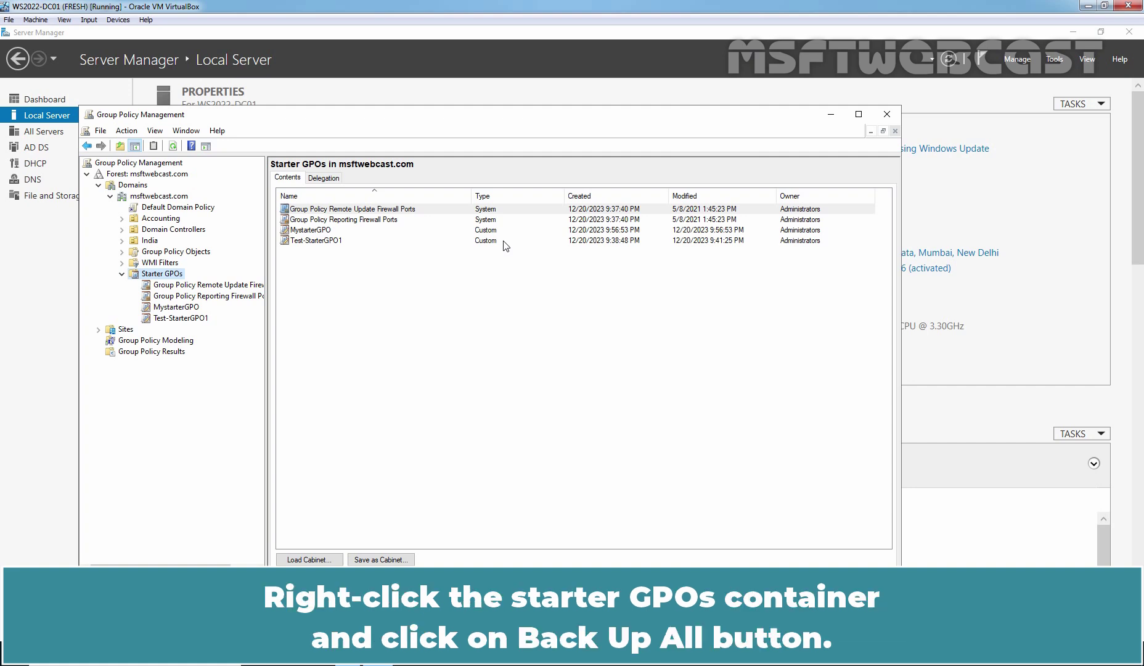
Start a backup of all starter GPOs and set its location to a new Desktop folder named STGPO-Backup
right_click(172, 277)
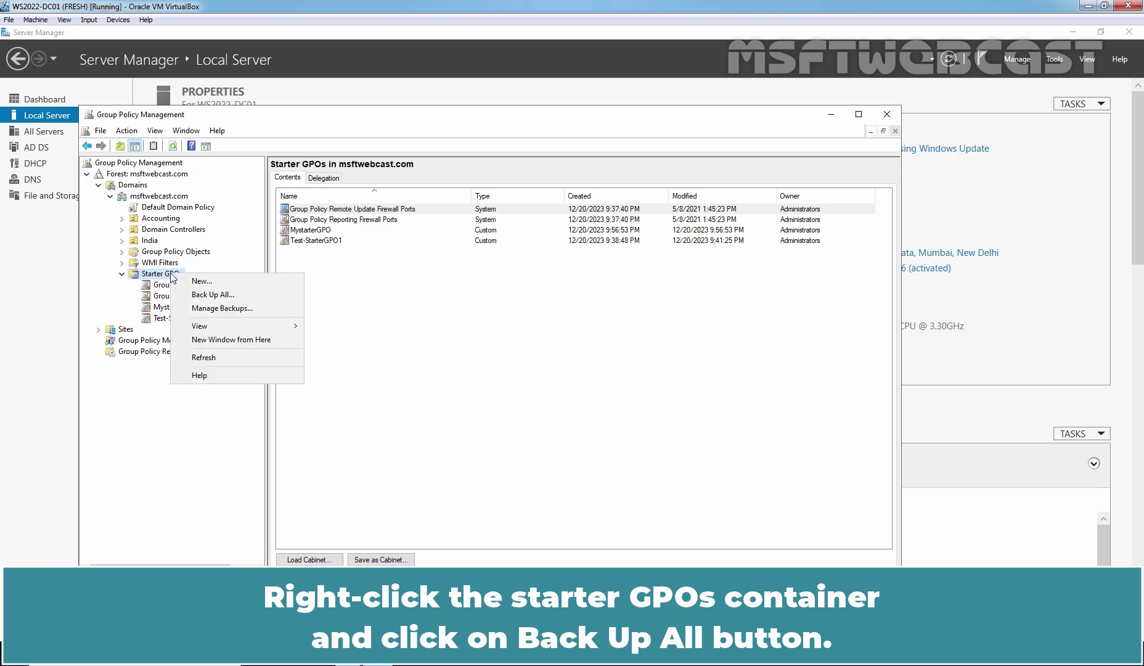
click(213, 295)
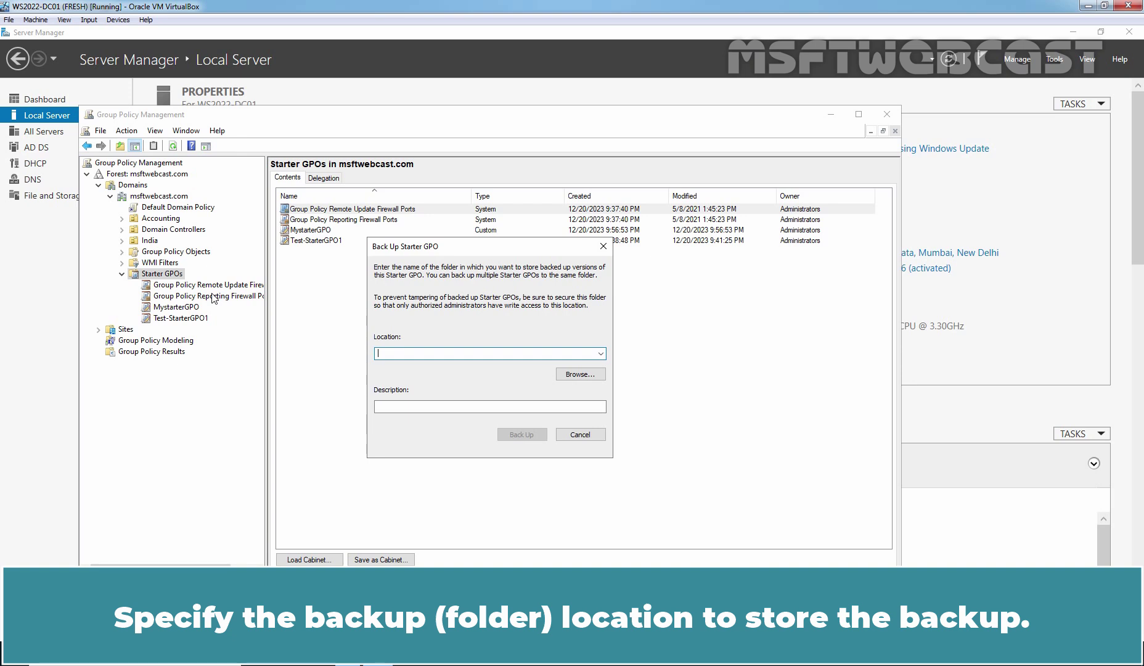
click(579, 374)
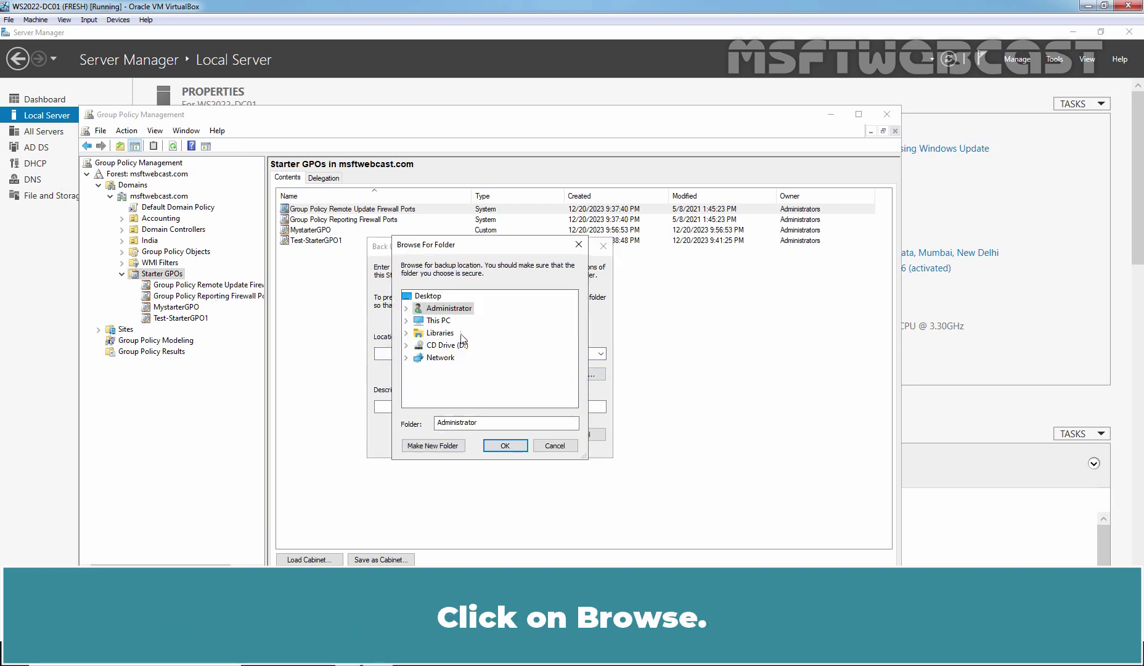
click(428, 296)
click(430, 447)
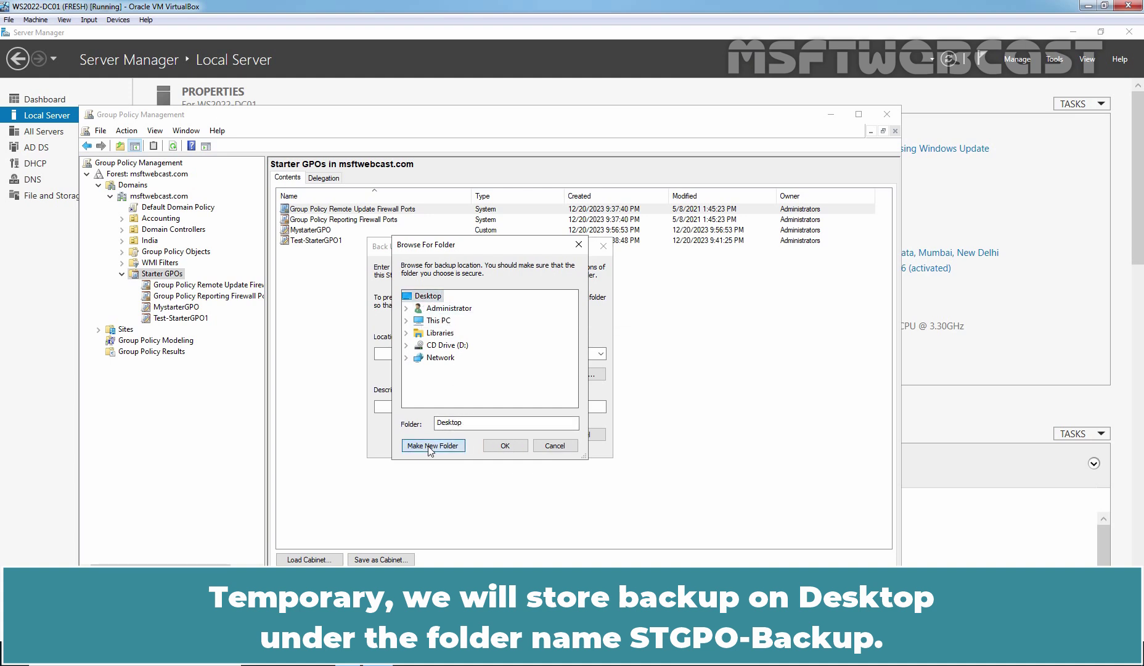
text(ST)
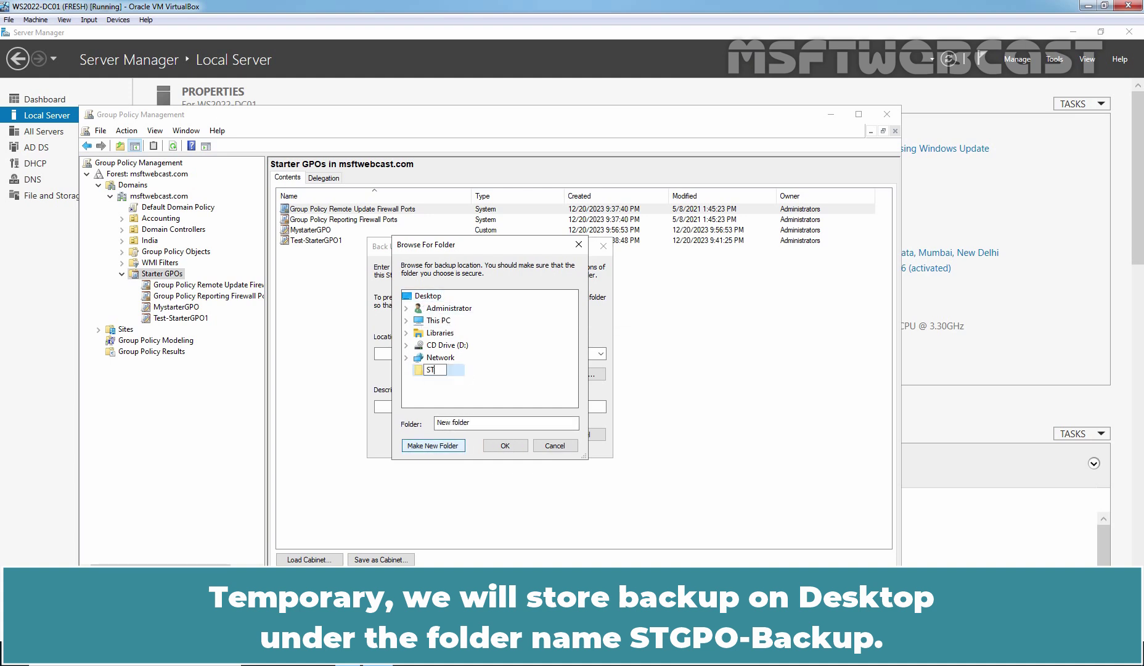
text(GPO-Backup)
key(Return)
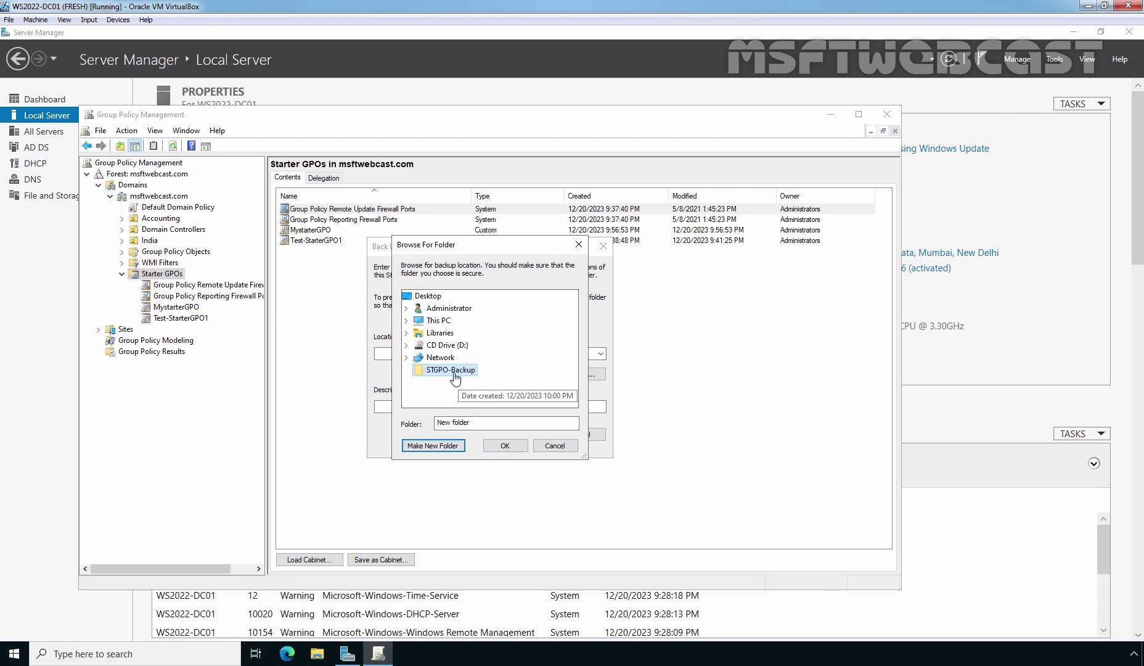
click(502, 445)
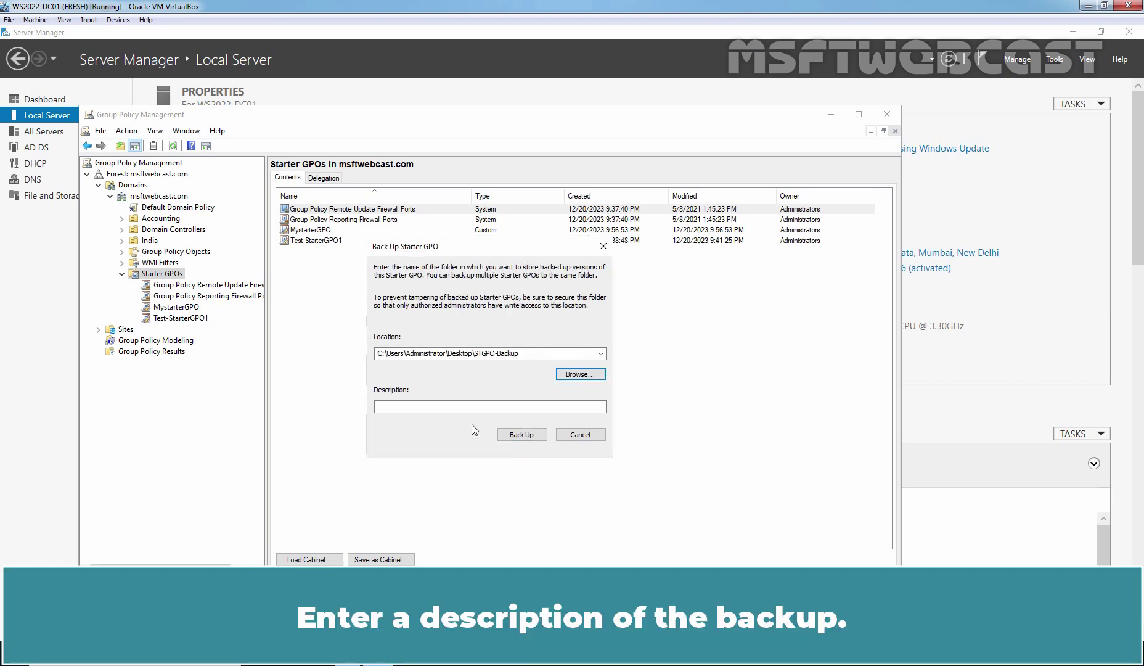
Describe the backup as "Starter GPO Backup (All)" and run it to completion
click(459, 410)
text(Starter )
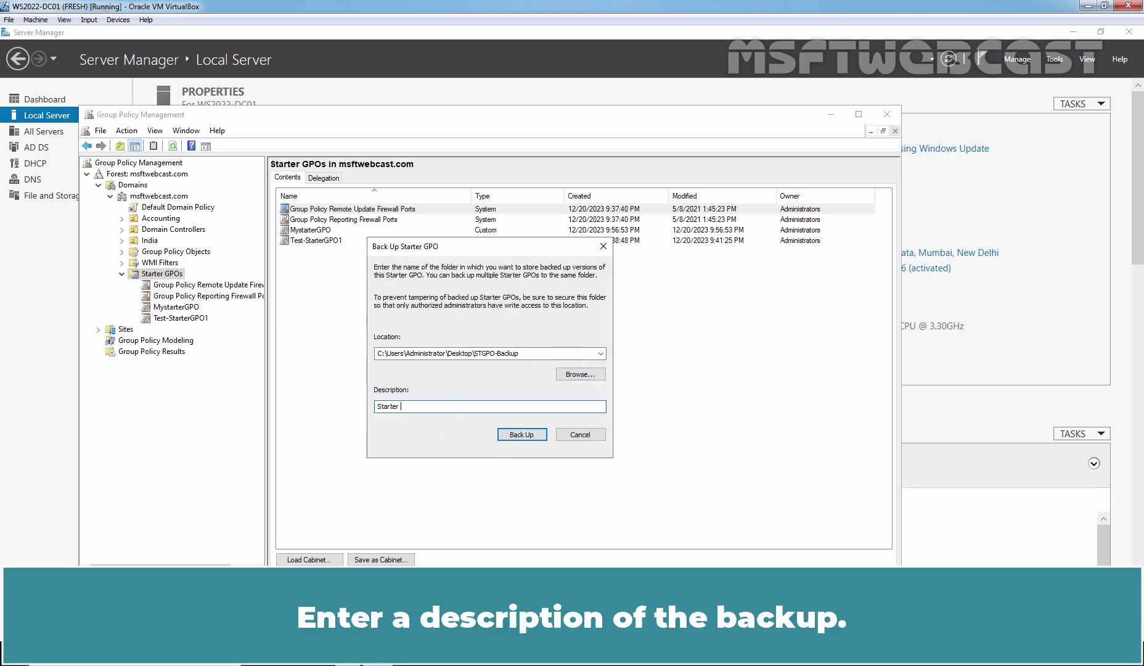
text(GPO Backup (All))
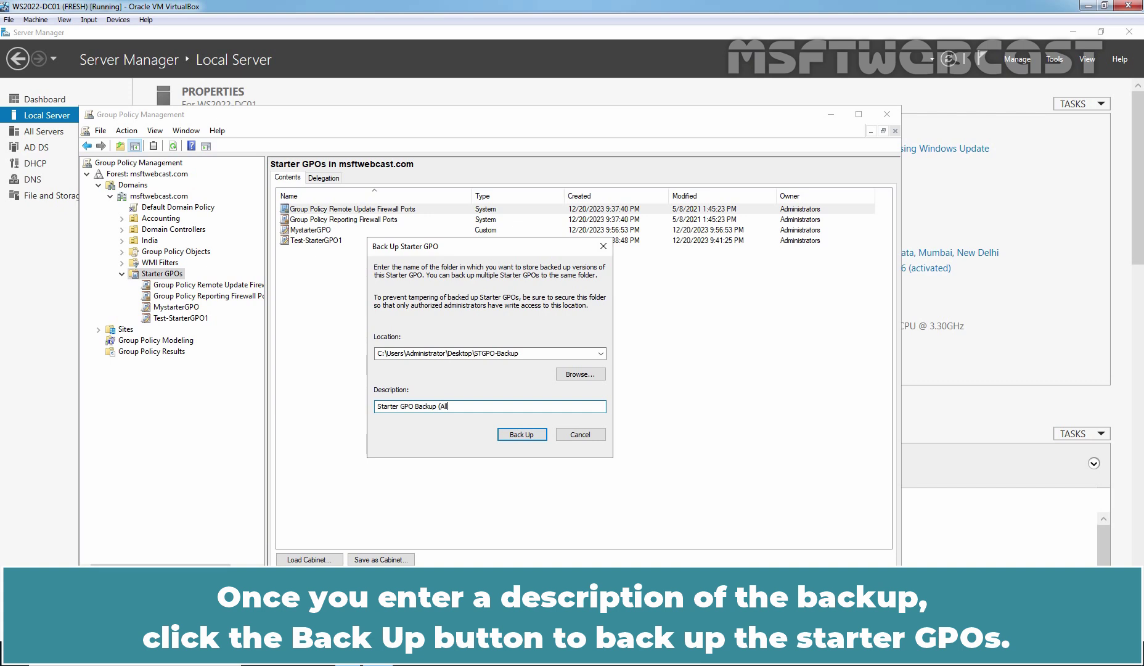
click(521, 434)
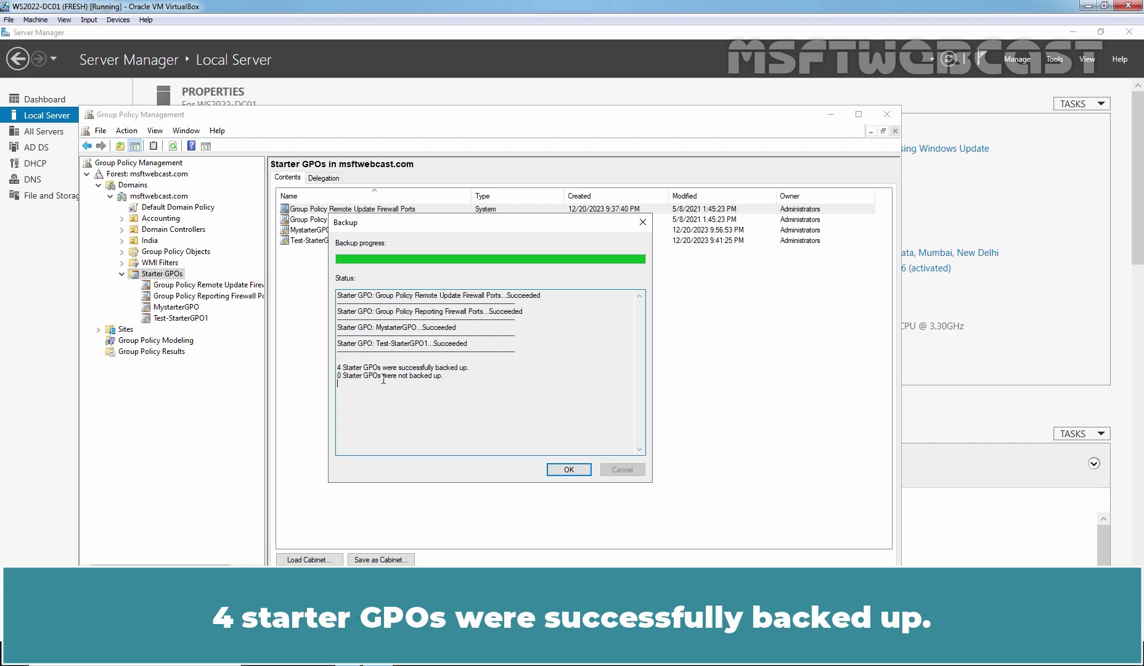
click(568, 470)
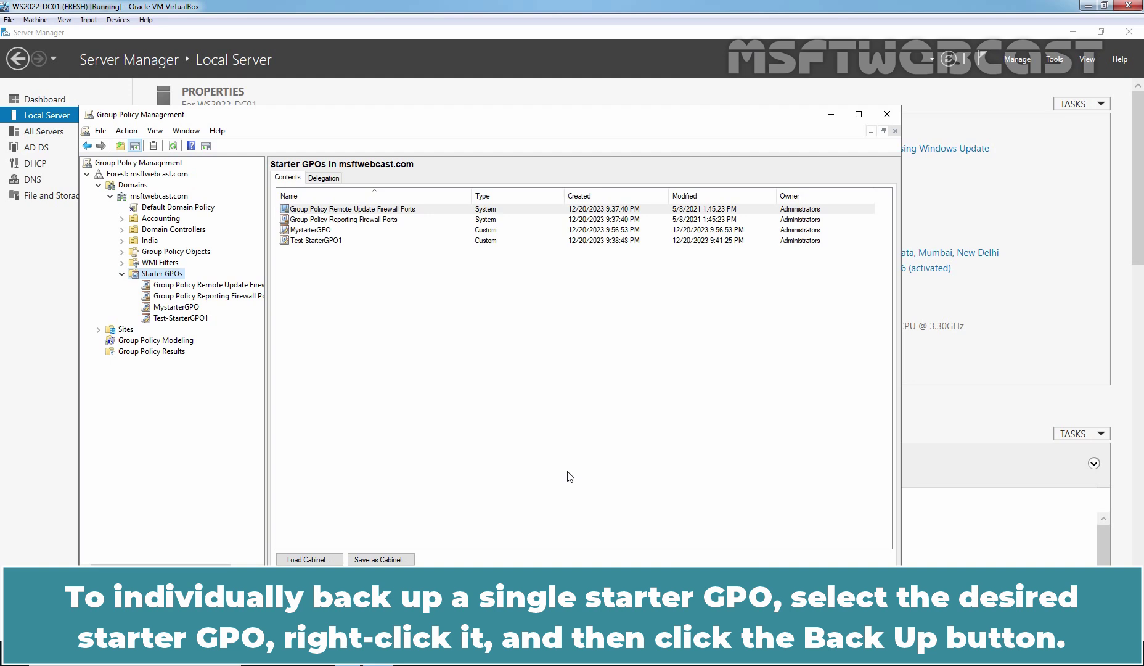
Back up only MystarterGPO to the STGPO-Backup folder on the Desktop, without a description
click(186, 308)
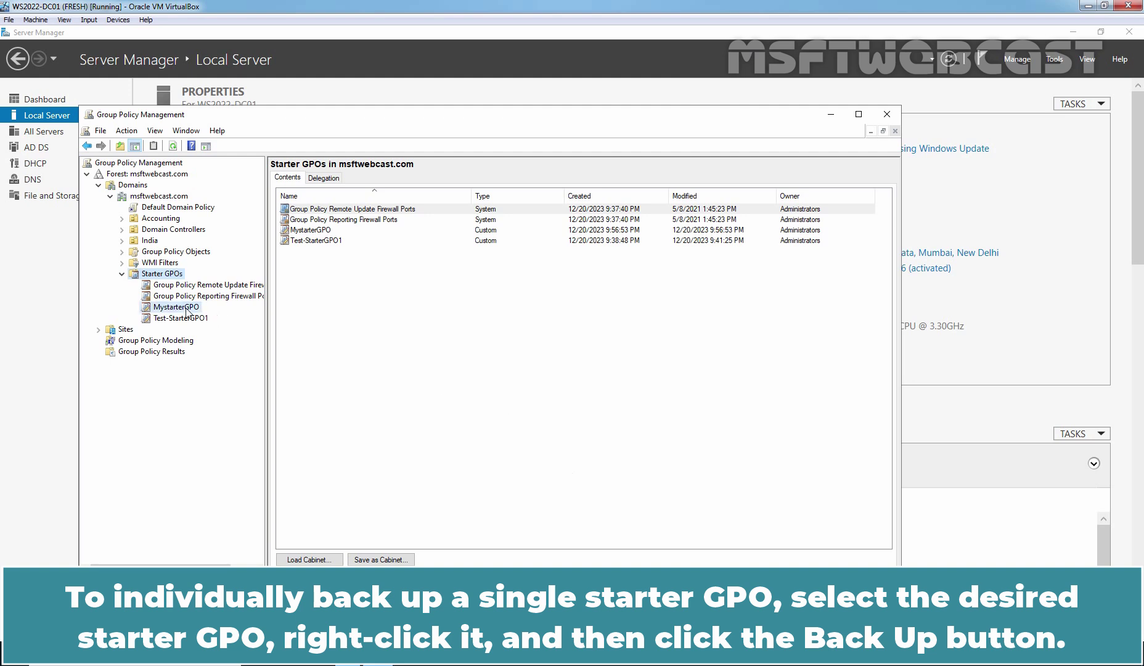
right_click(186, 312)
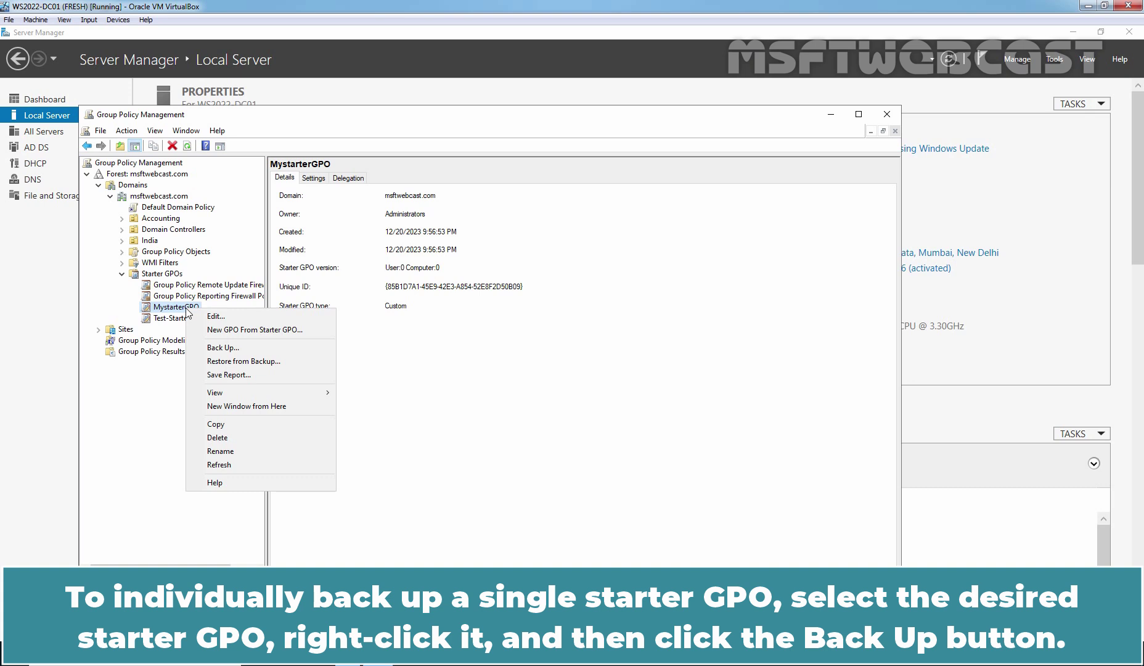
click(224, 347)
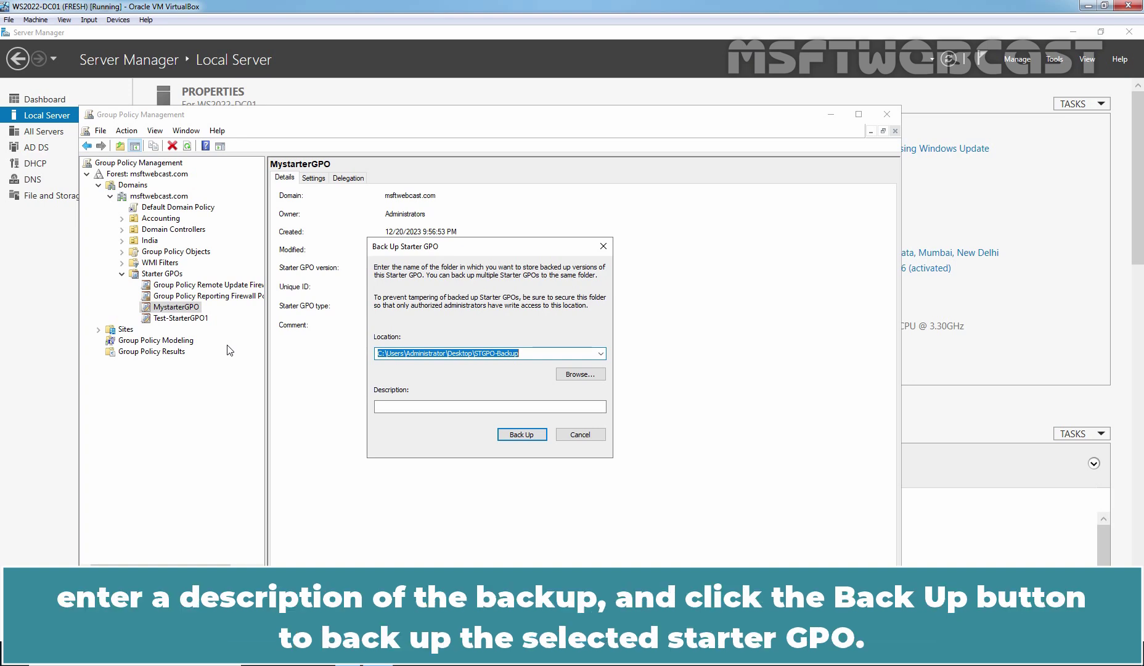
click(521, 435)
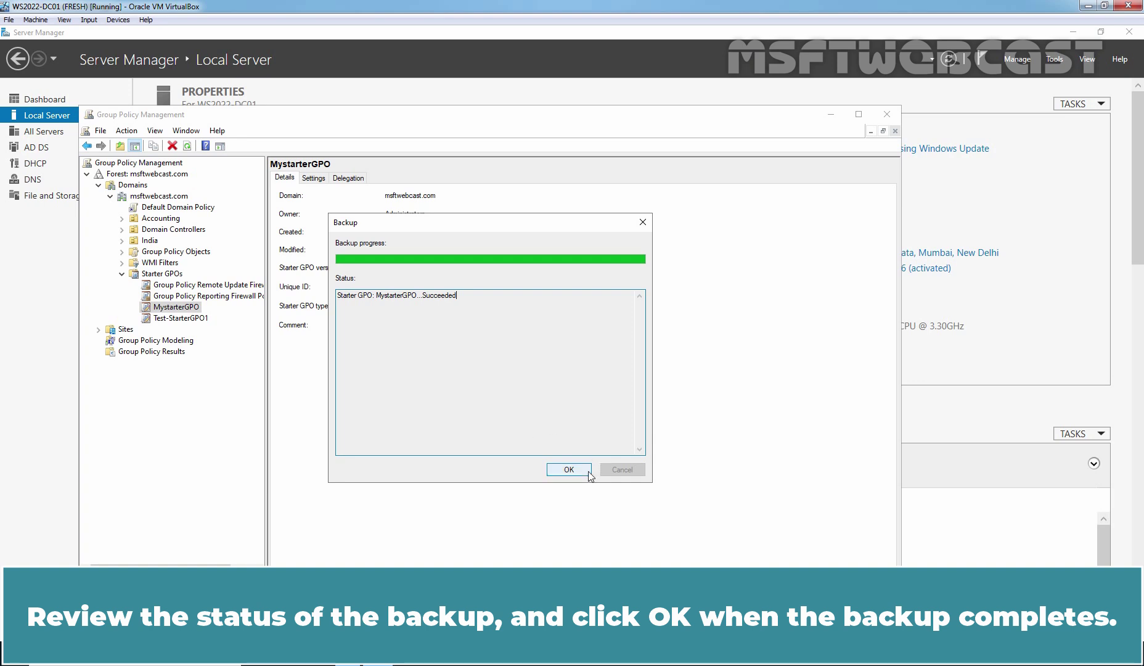
click(568, 470)
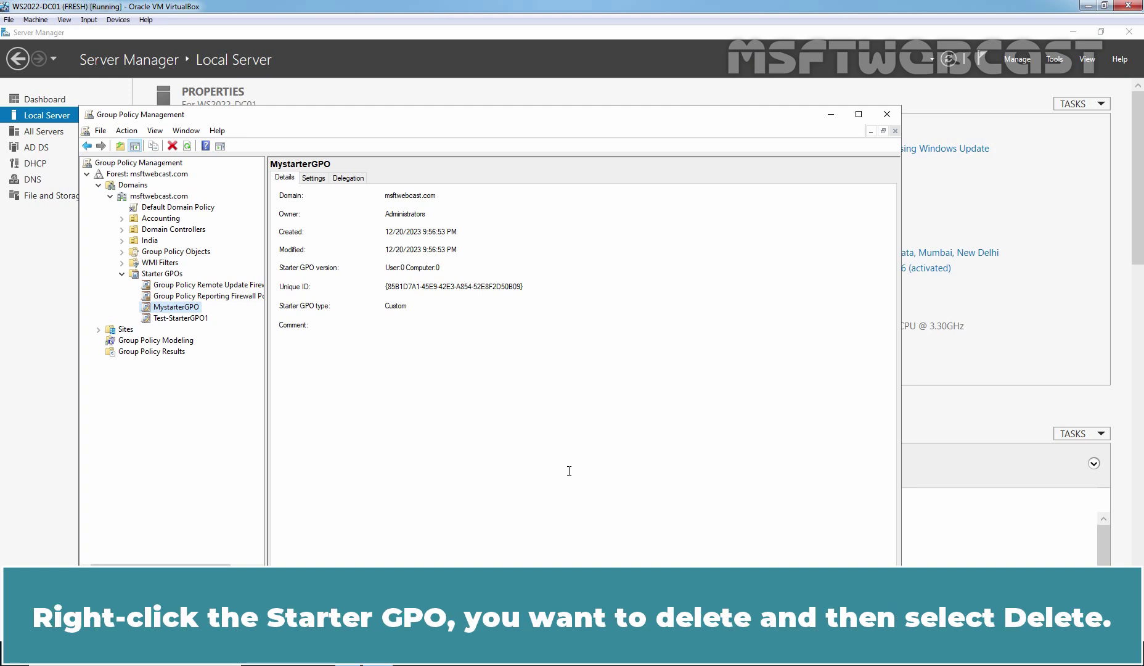
Delete the Test-StarterGPO1 starter GPO from the domain
right_click(179, 318)
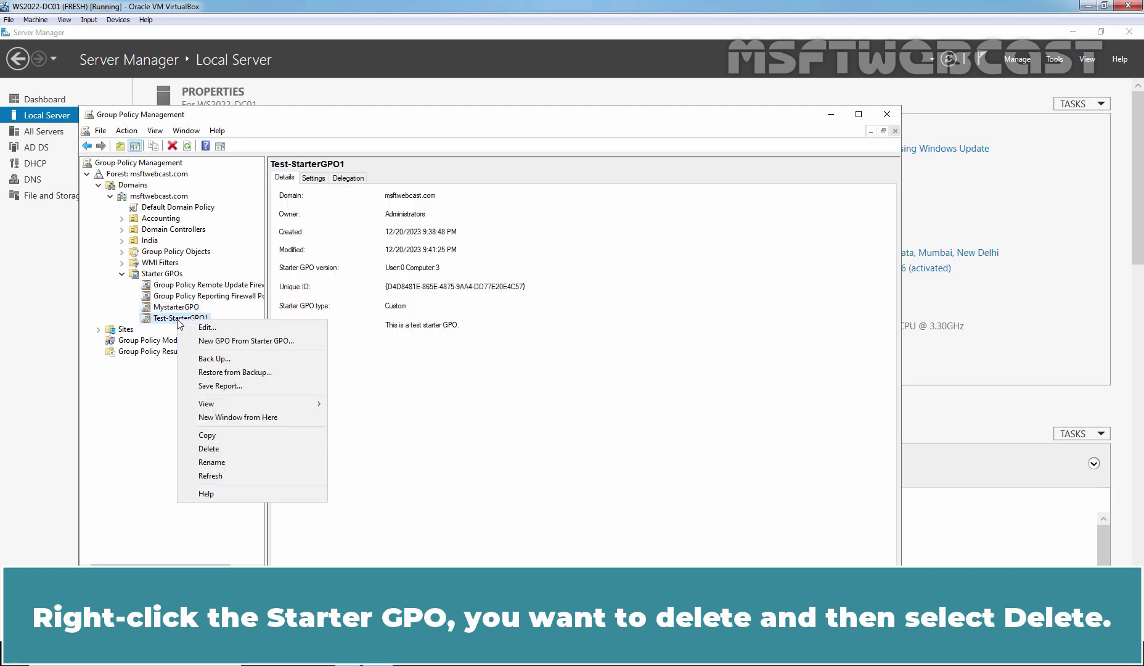
click(227, 447)
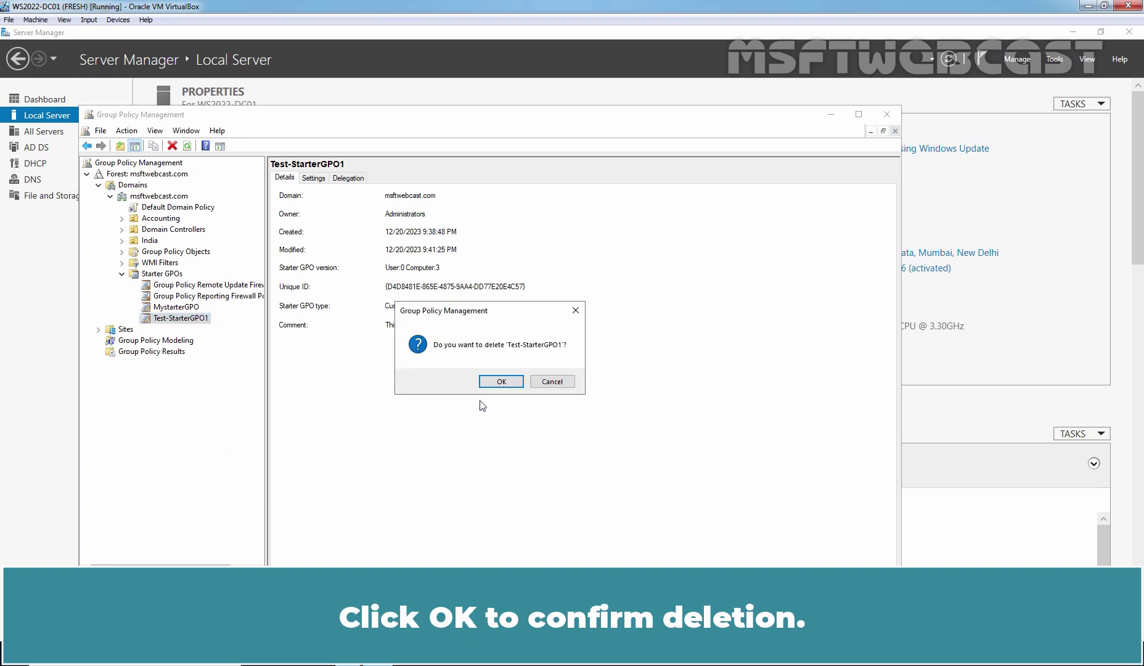
click(500, 381)
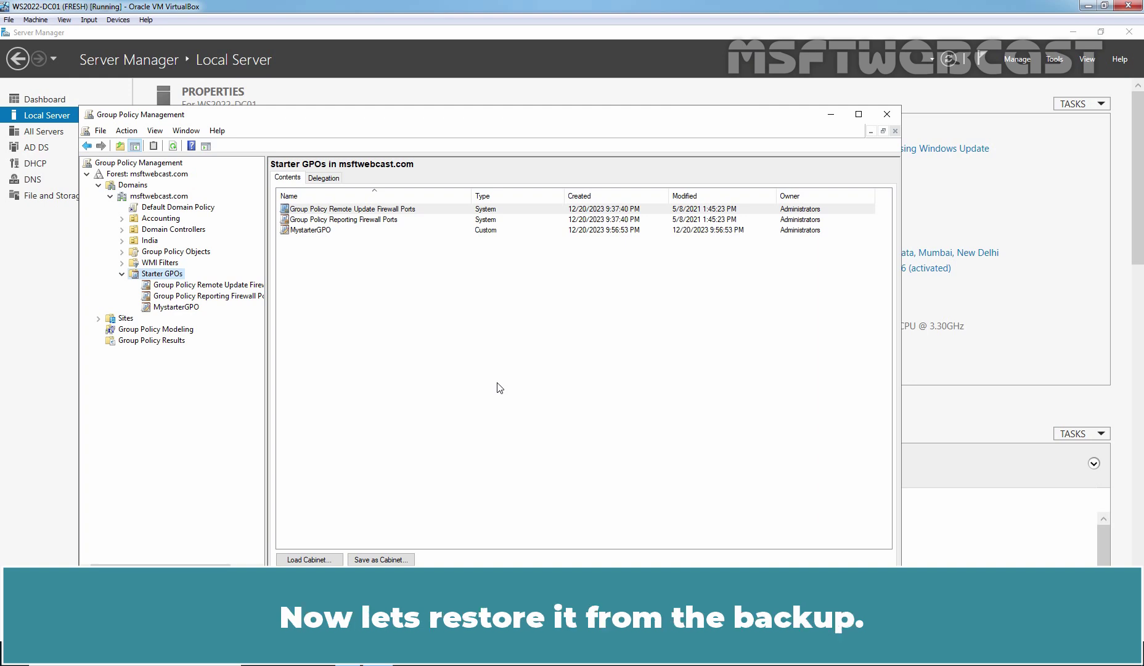
Open the starter GPO backups manager, select the Test-StarterGPO1 backup and show only the latest version of each starter GPO
right_click(163, 275)
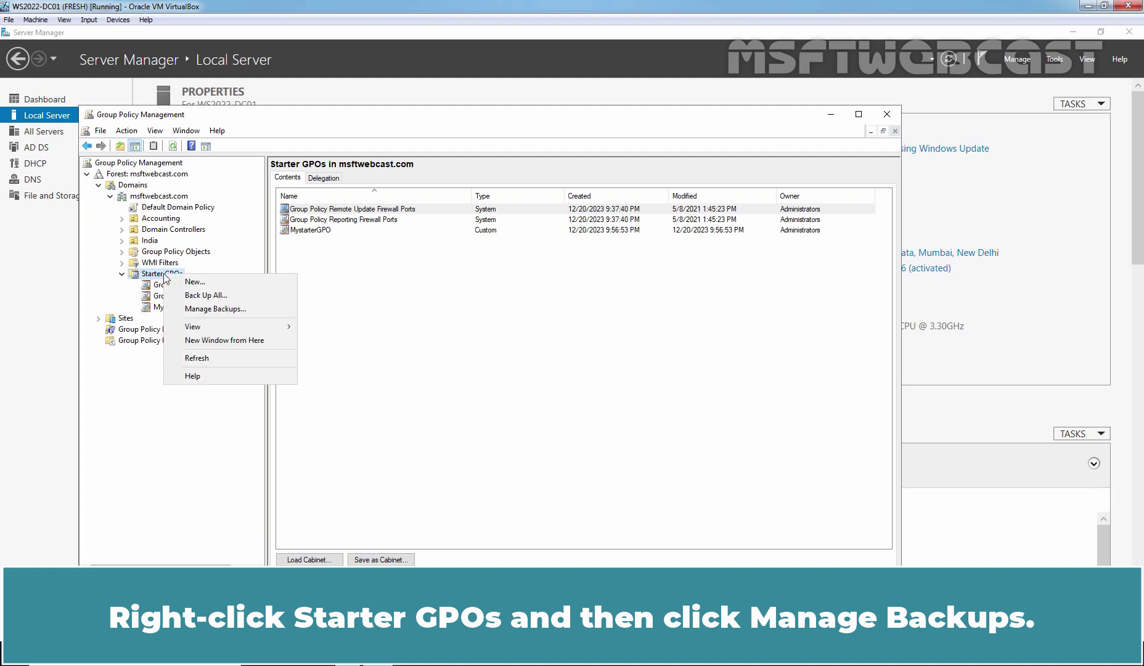
click(217, 309)
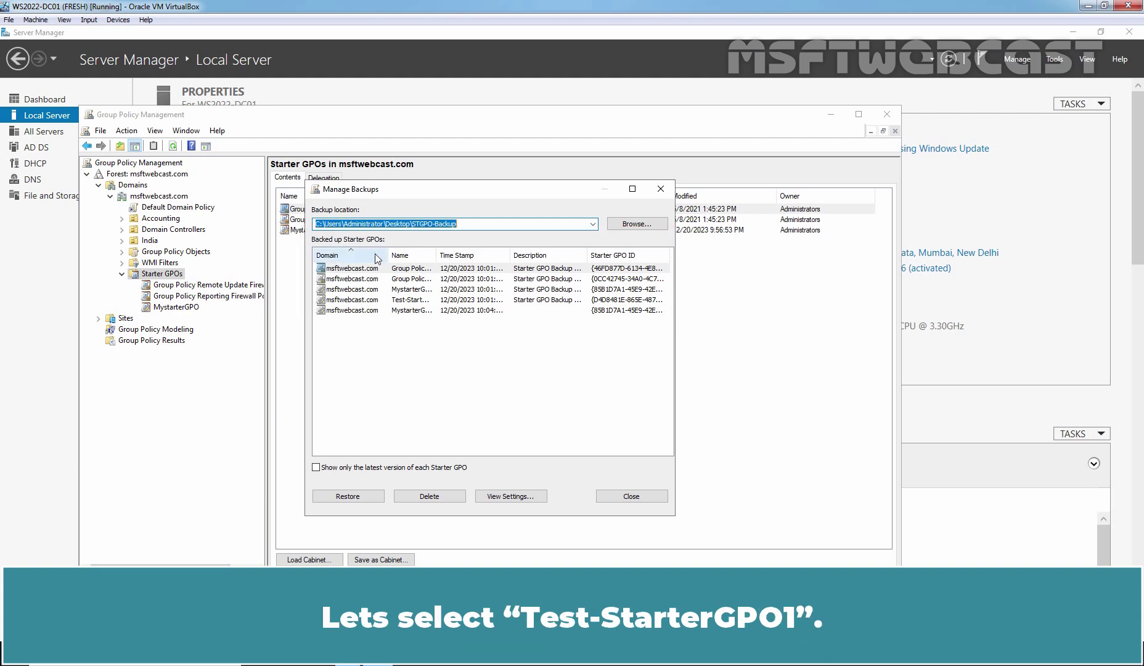
click(357, 300)
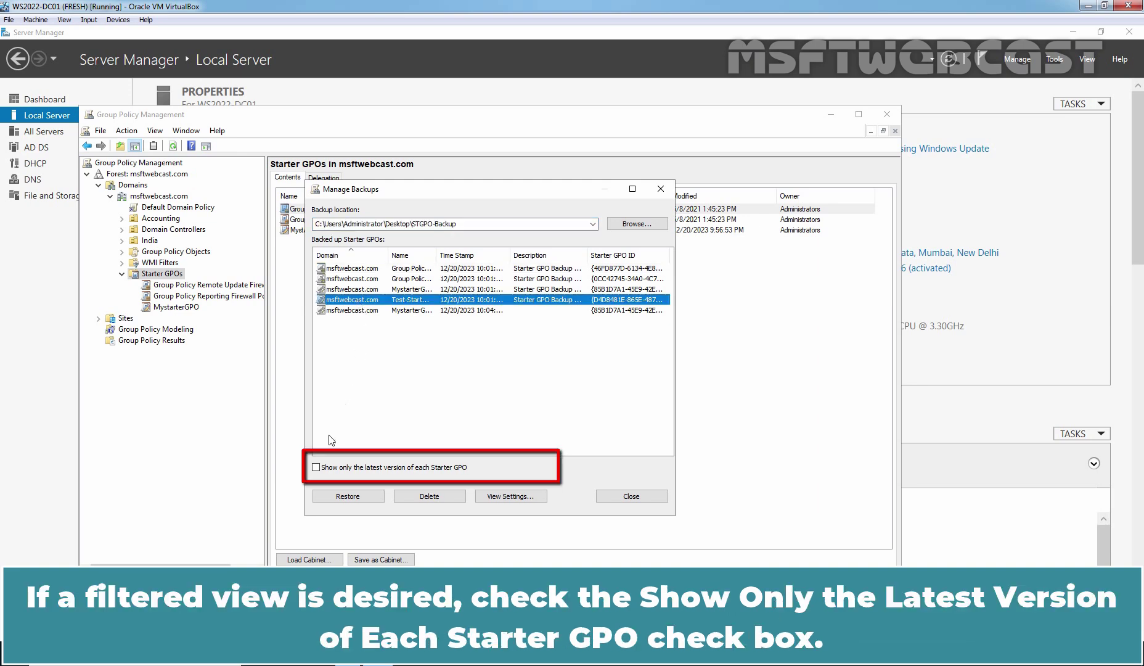
click(331, 467)
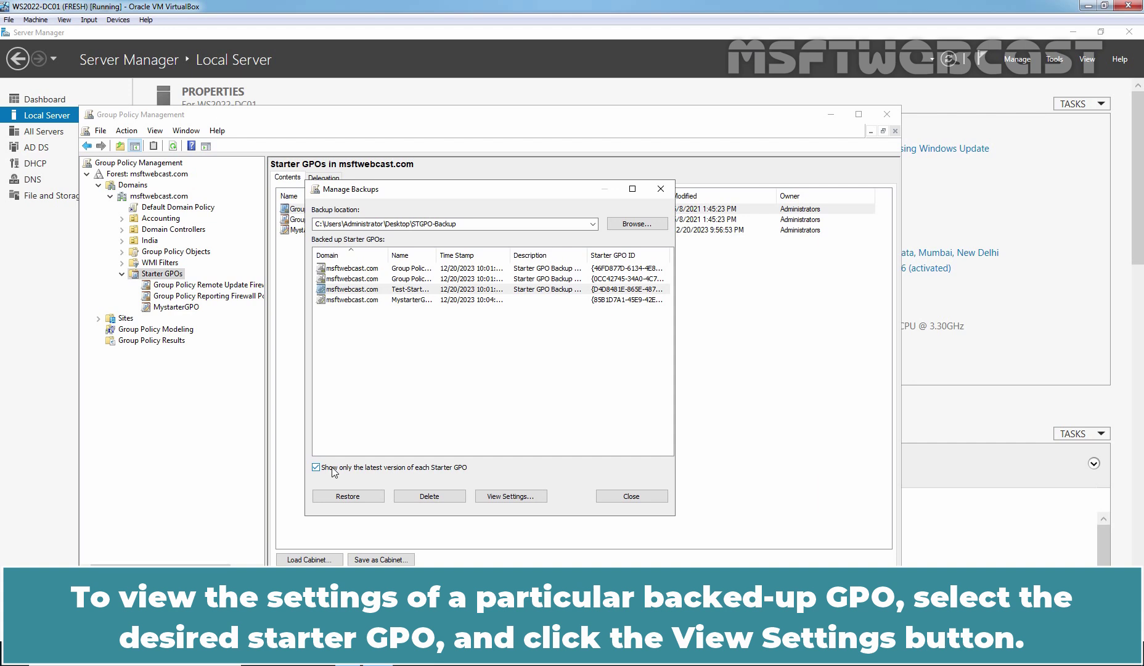
Review the backed-up Test-StarterGPO1 settings report, expanding Administrative Templates and System/Removable Storage Access, and close the report
click(515, 498)
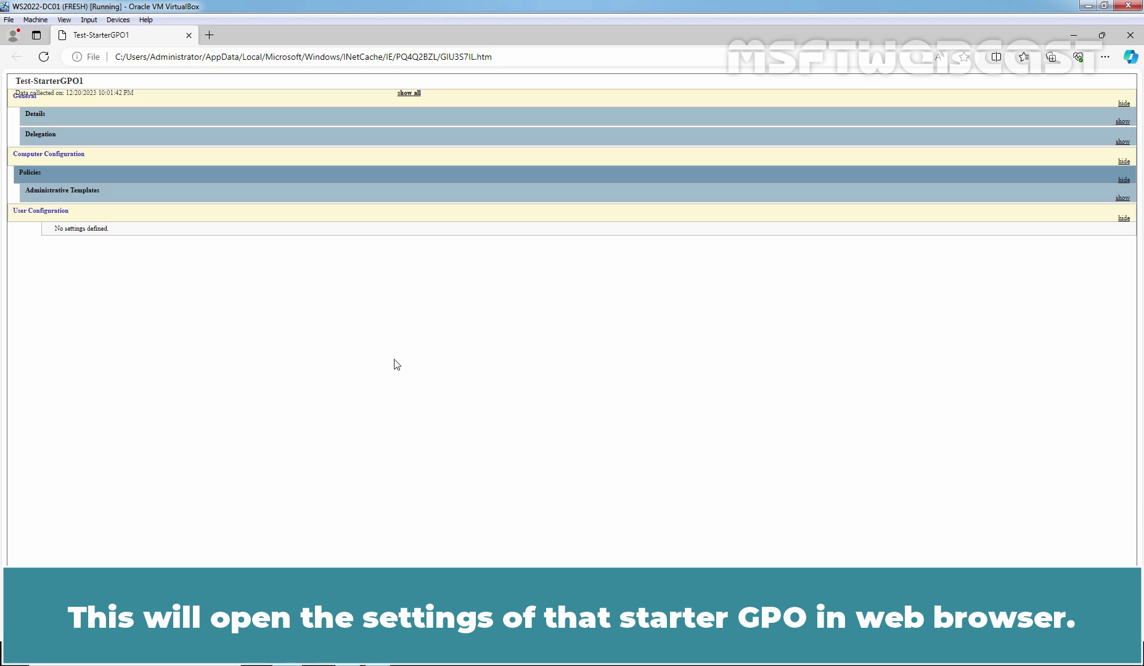
click(80, 190)
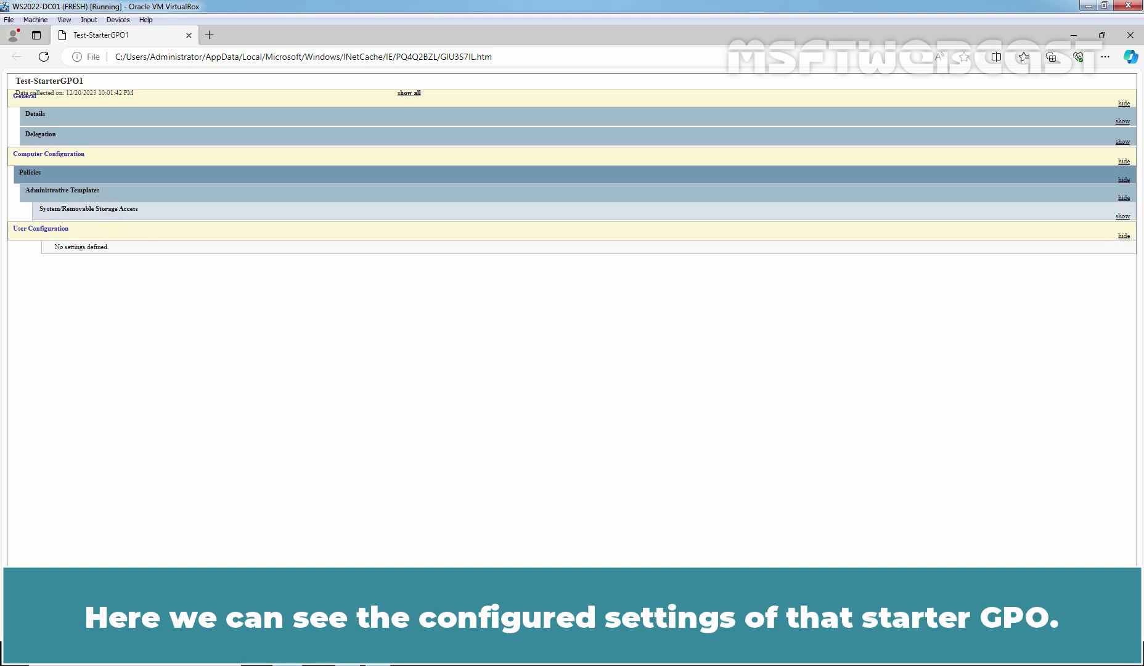
click(102, 209)
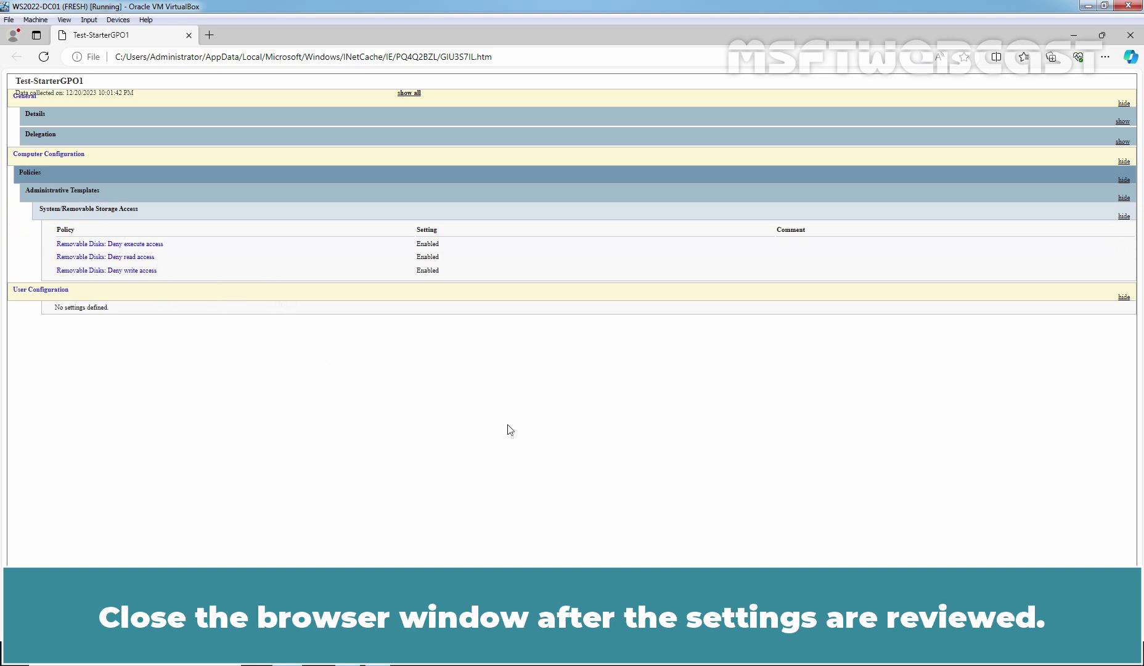
click(1130, 43)
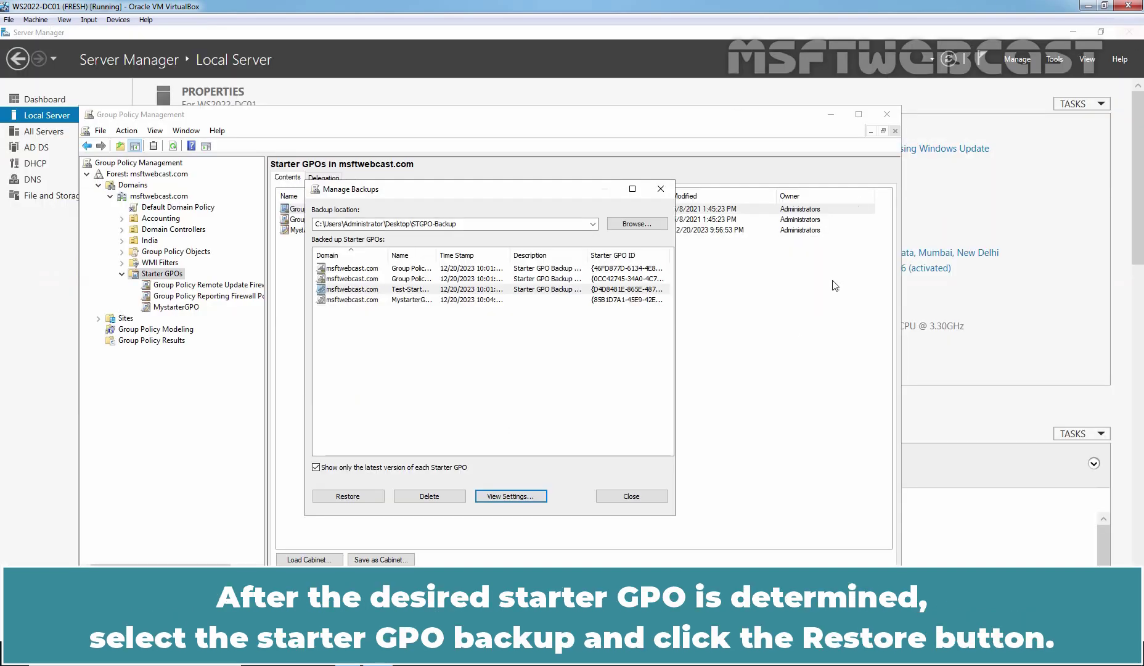
Restore Test-StarterGPO1 from its backup in the STGPO-Backup folder and close the backups manager
click(356, 292)
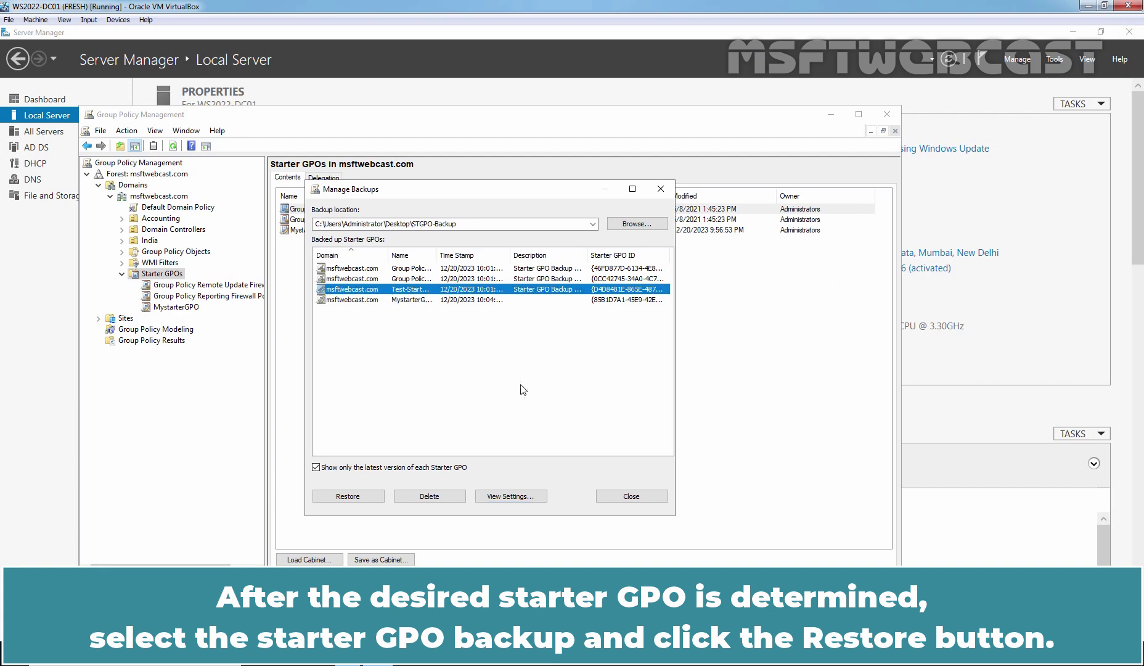
click(348, 496)
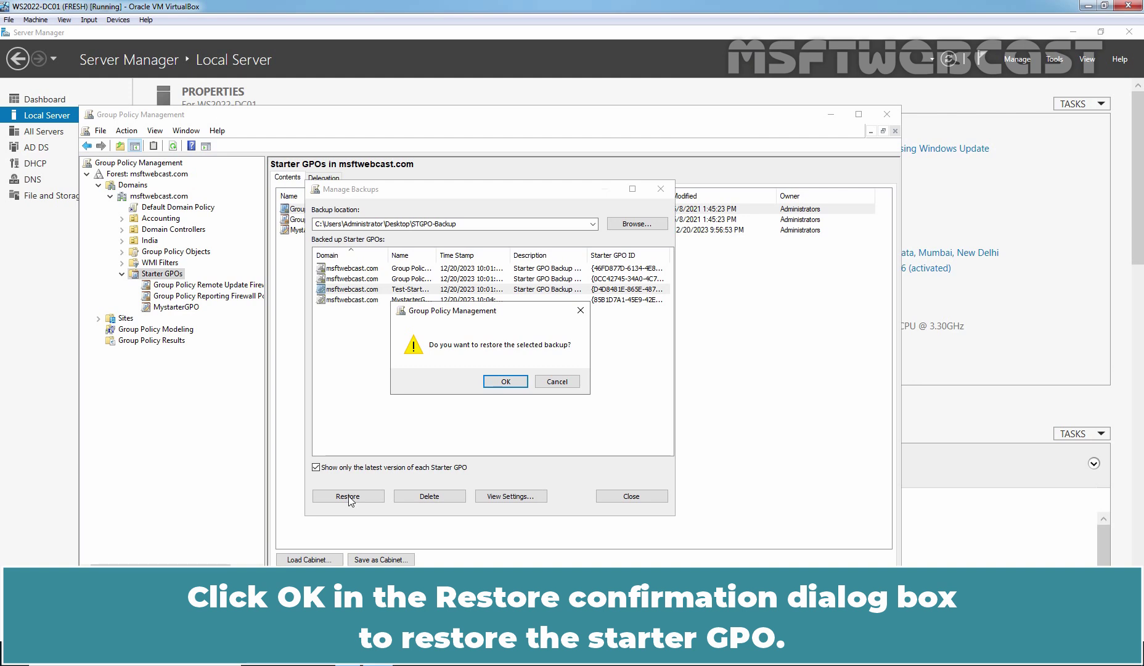
click(505, 383)
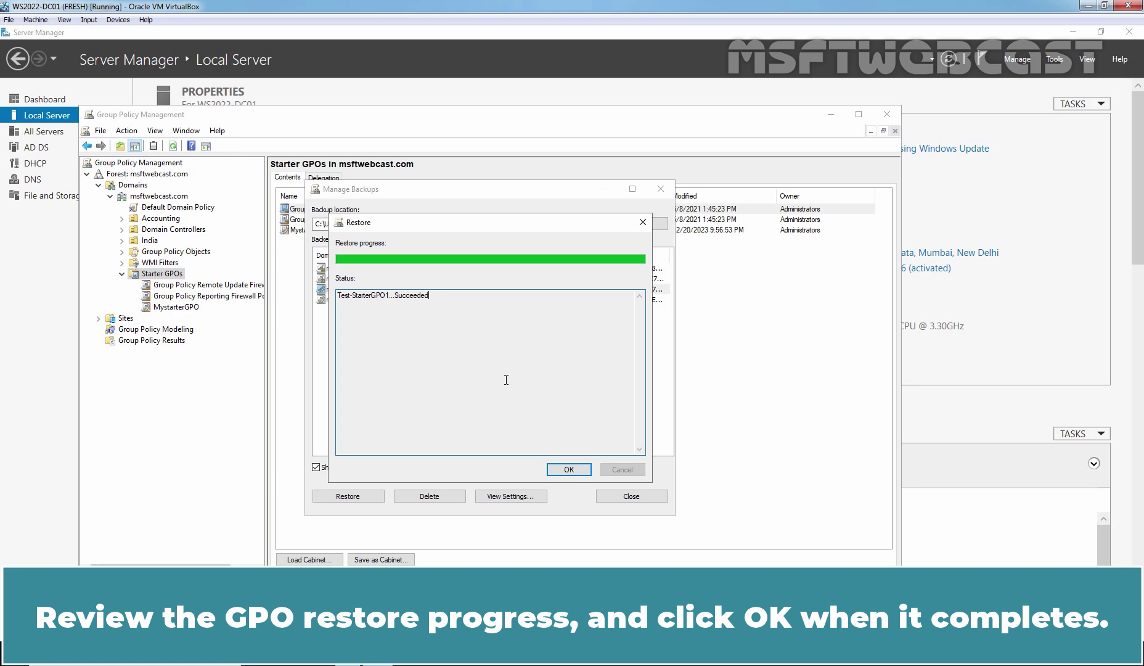
click(569, 470)
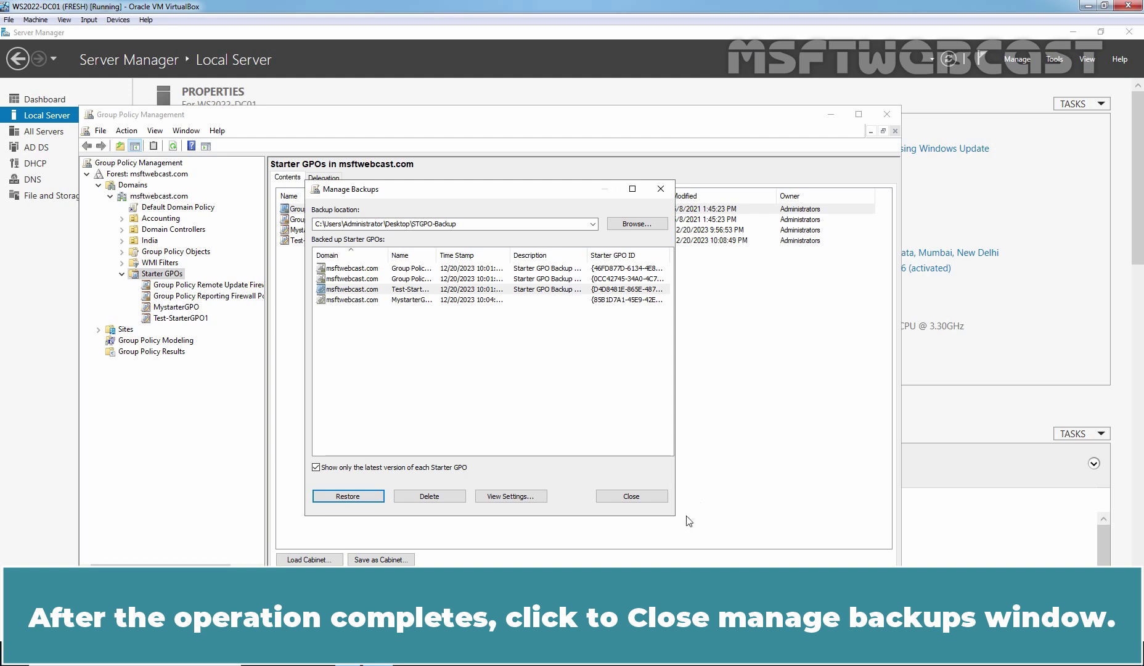
click(631, 497)
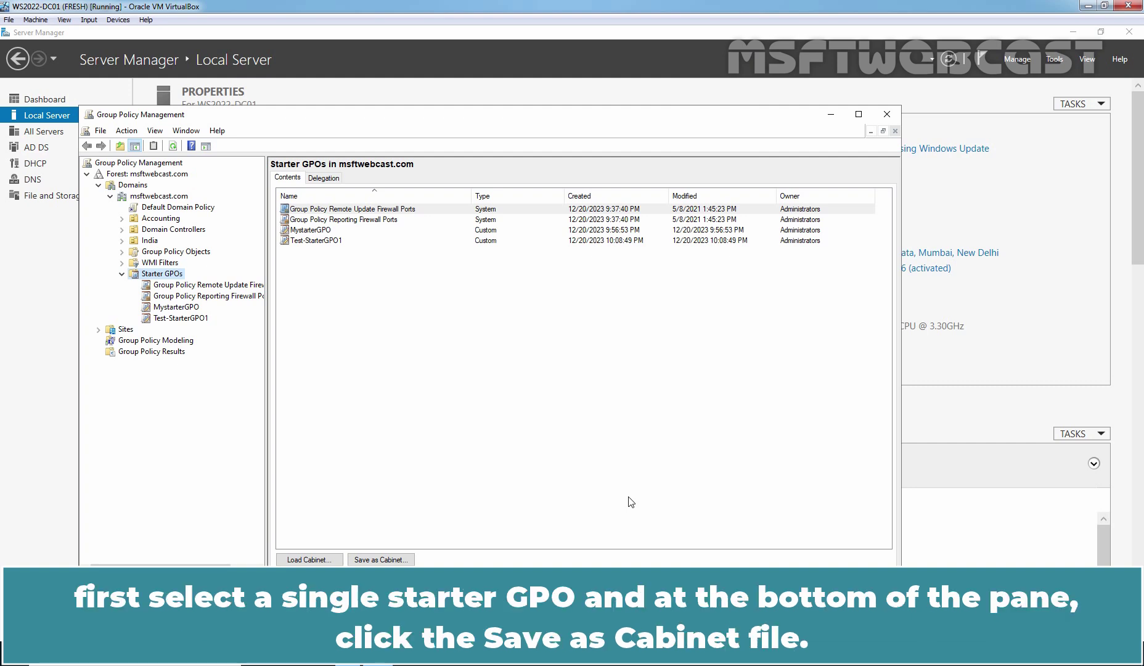
Save Test-StarterGPO1 as a cabinet file named Test-StarterGPO1 in the Documents folder
click(325, 242)
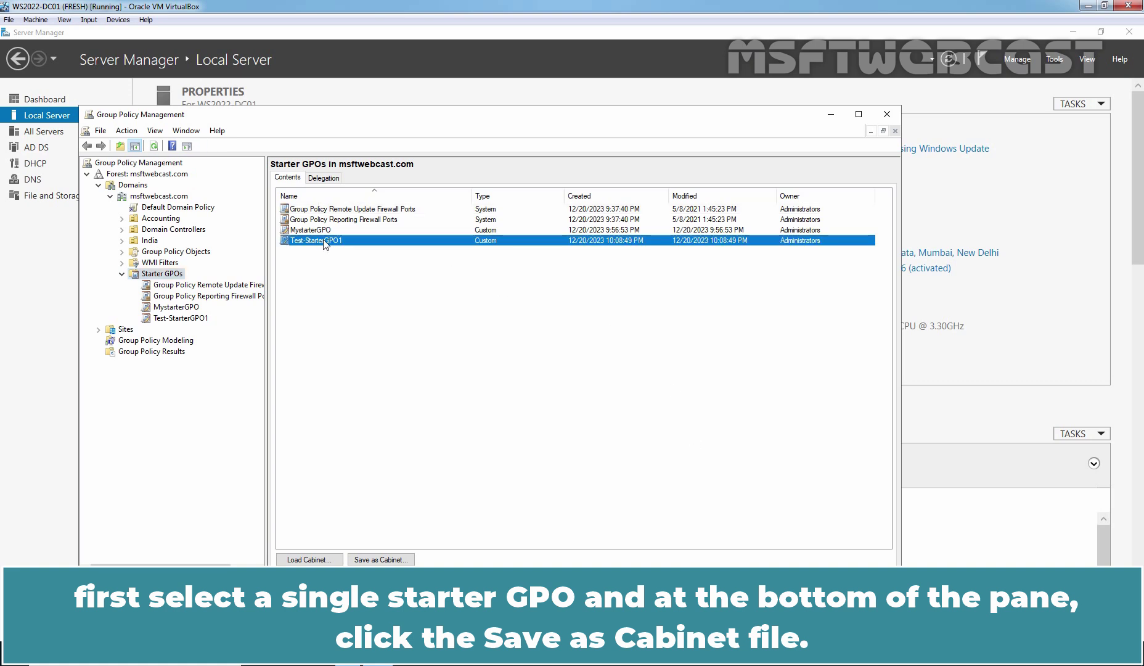
click(388, 559)
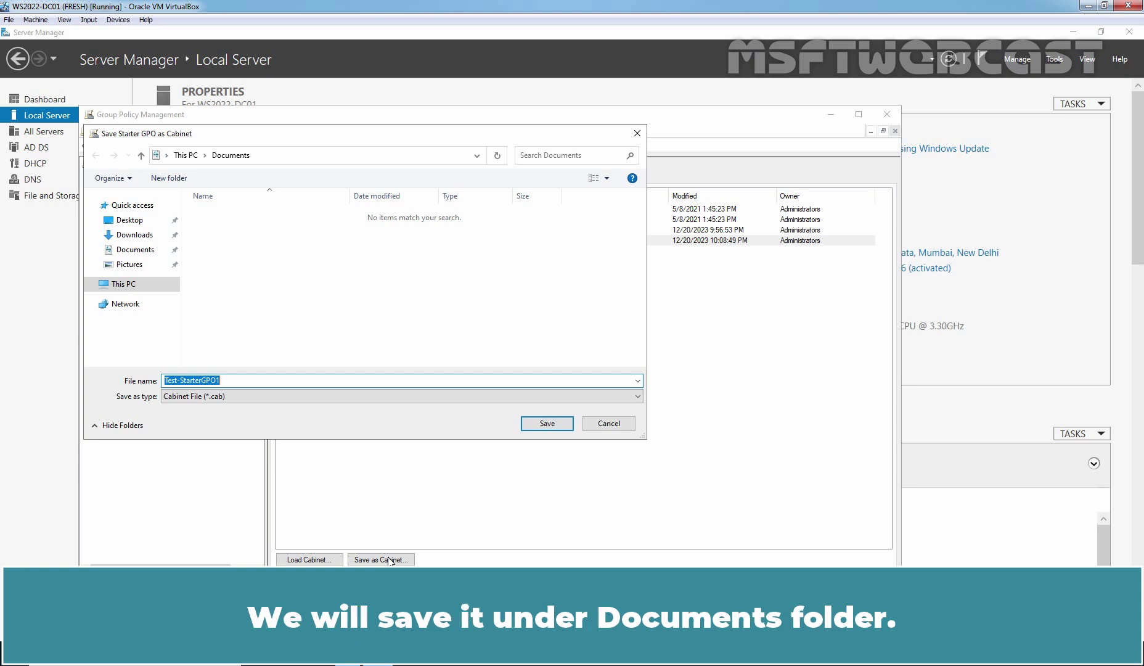
click(547, 424)
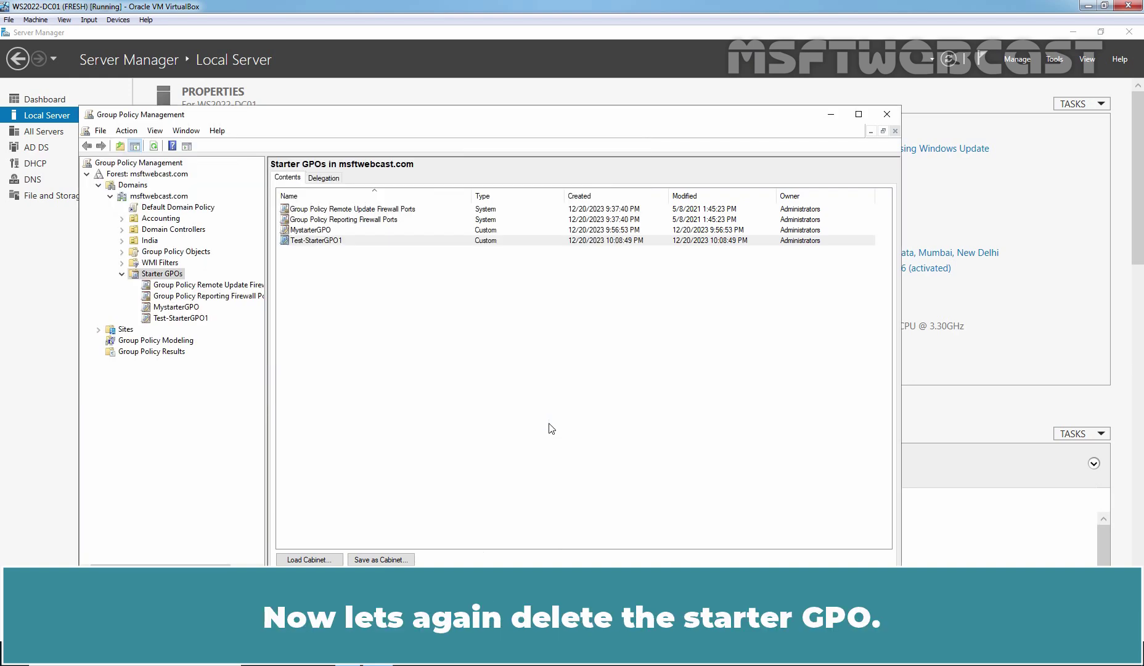
Delete the restored Test-StarterGPO1 from the domain's starter GPOs
click(197, 318)
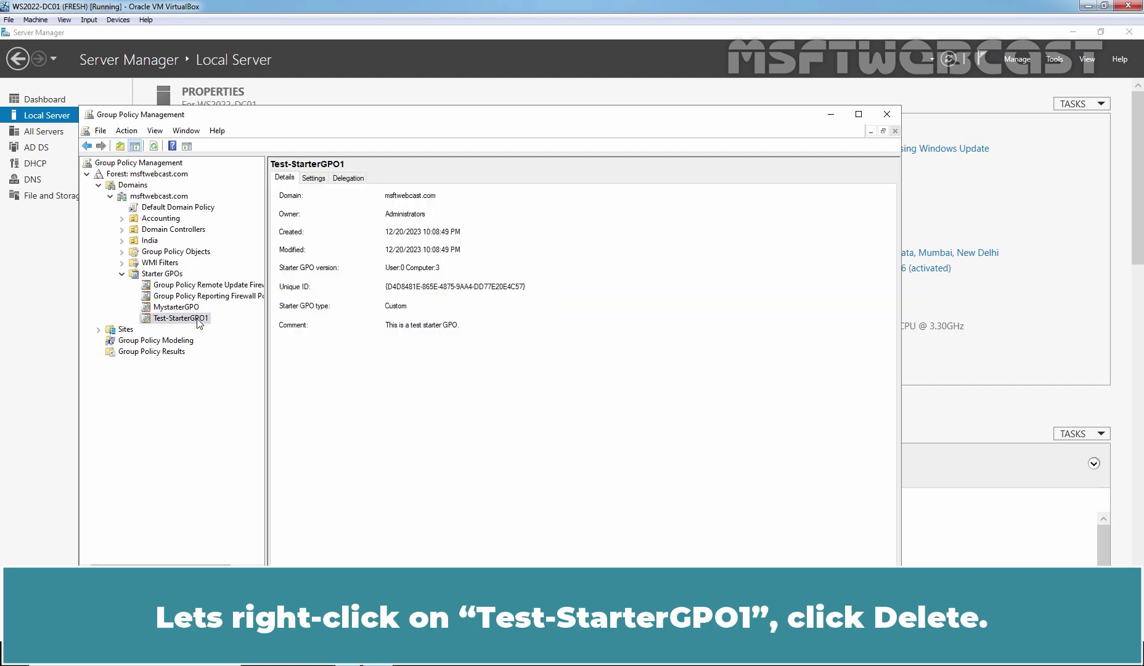
right_click(199, 318)
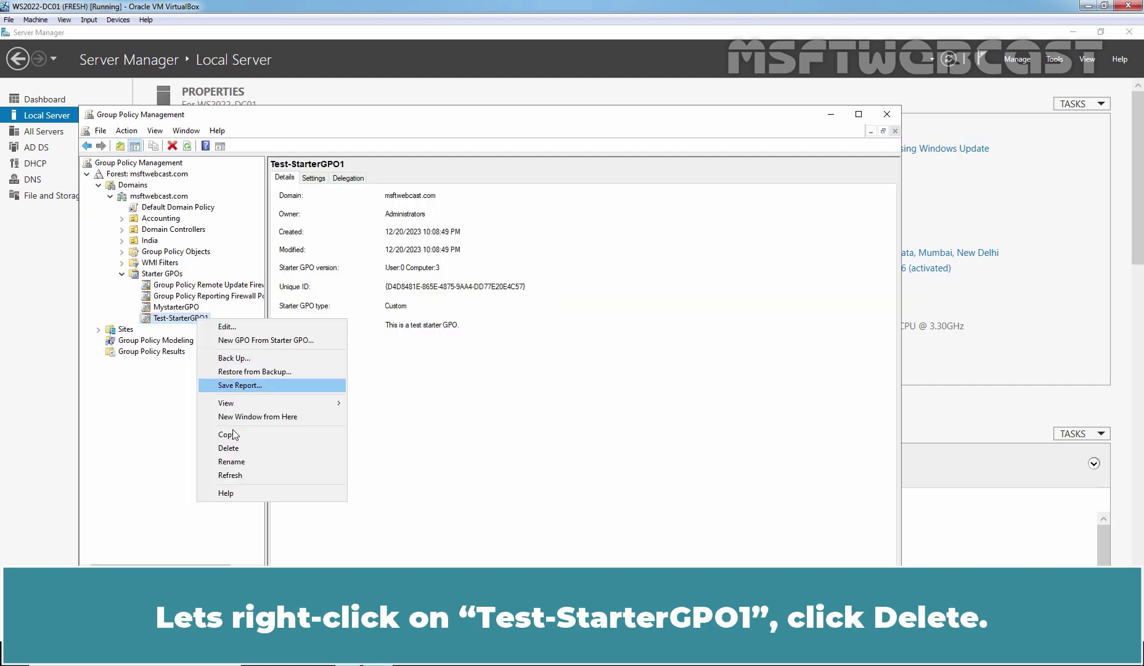
click(241, 450)
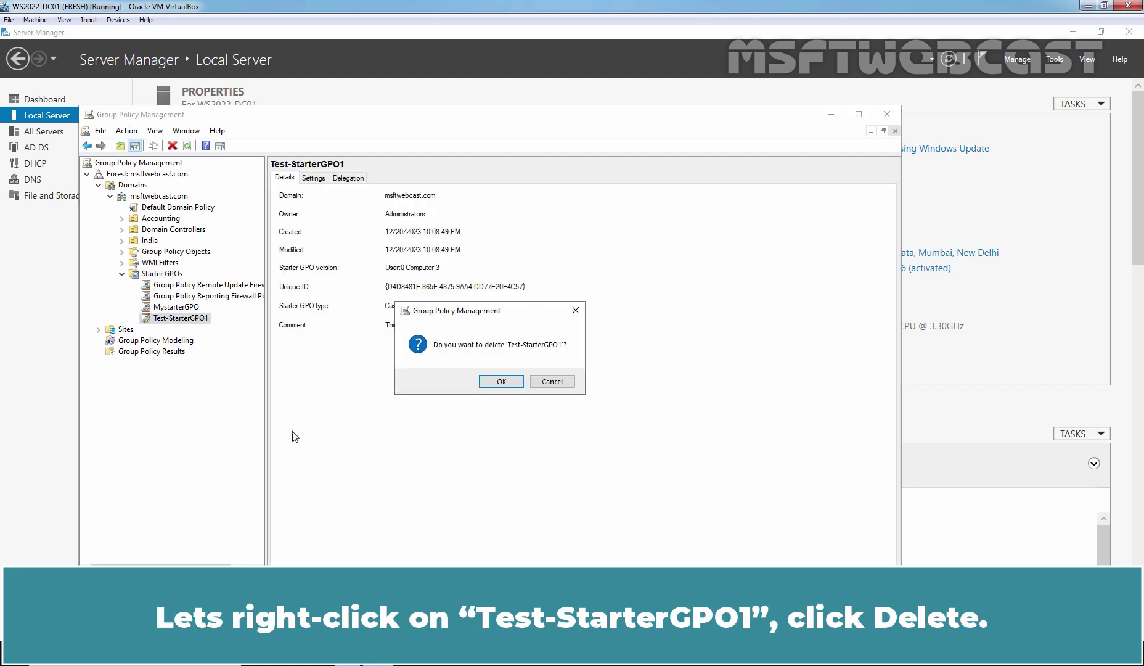
click(502, 382)
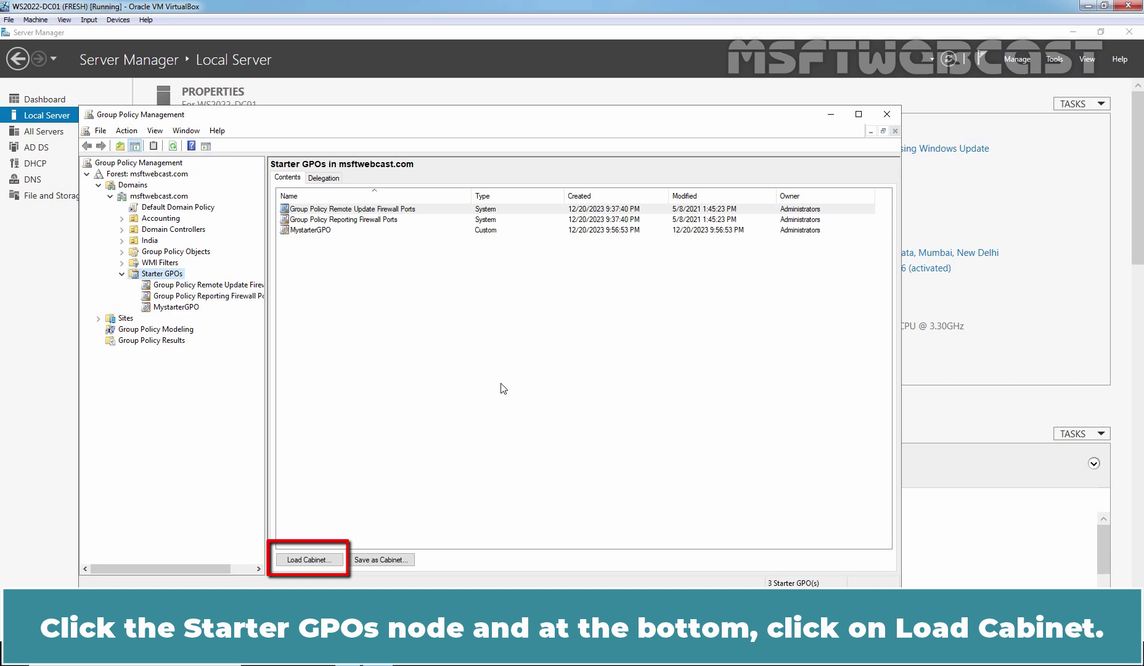
Load the Test-StarterGPO1 cabinet file from the Documents folder into the domain's starter GPOs
click(310, 560)
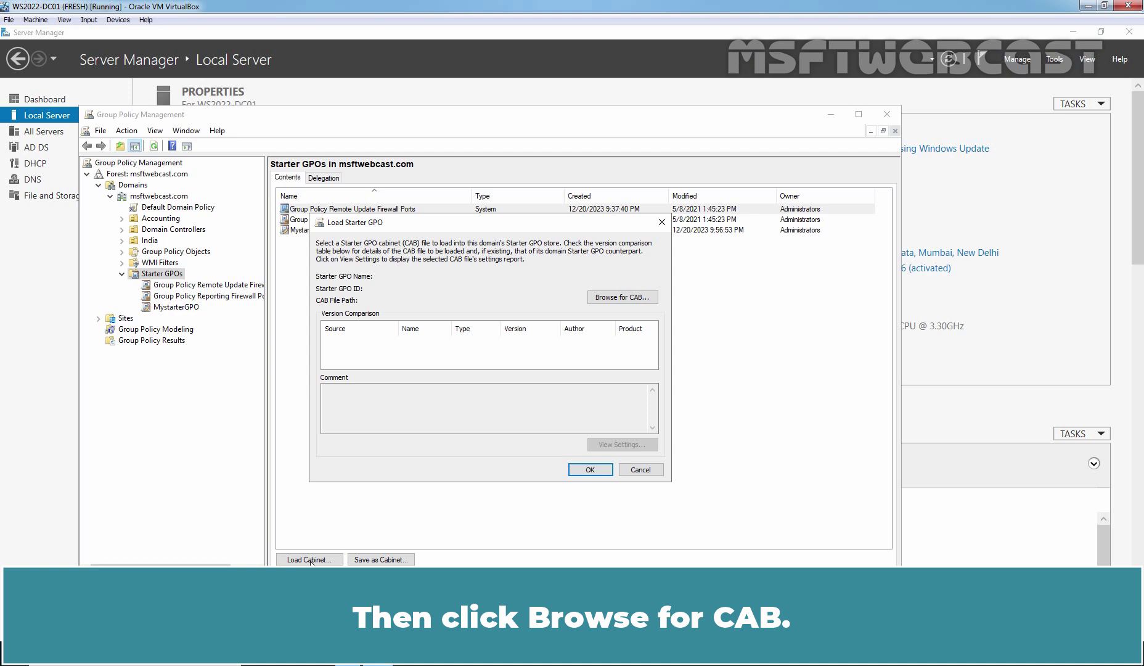
click(624, 298)
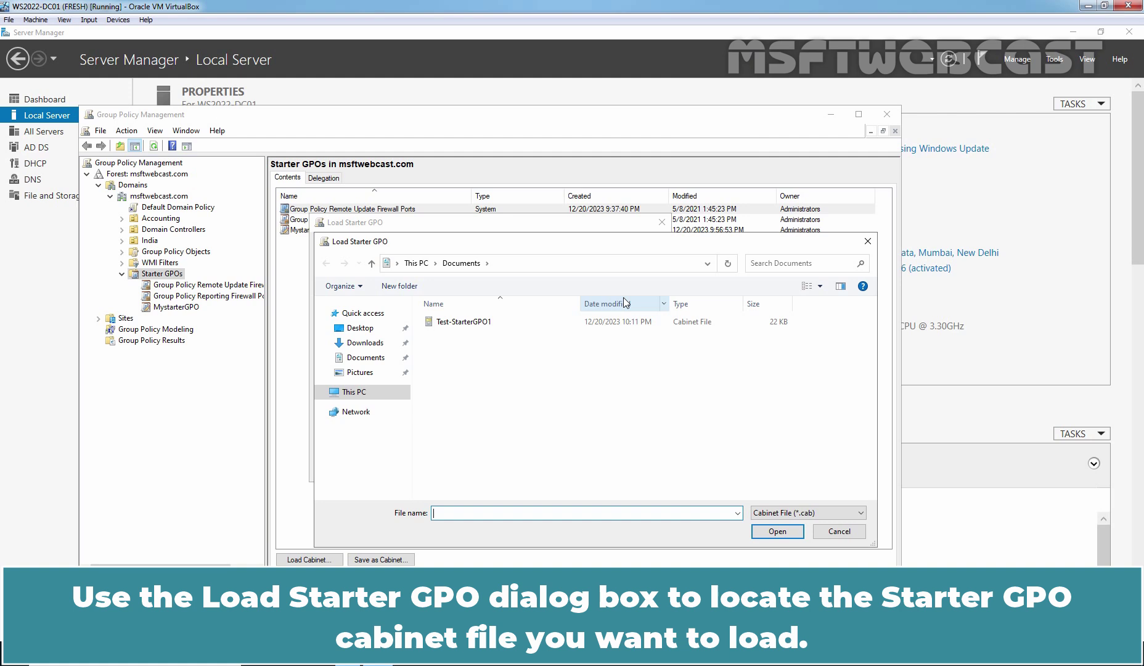
click(462, 323)
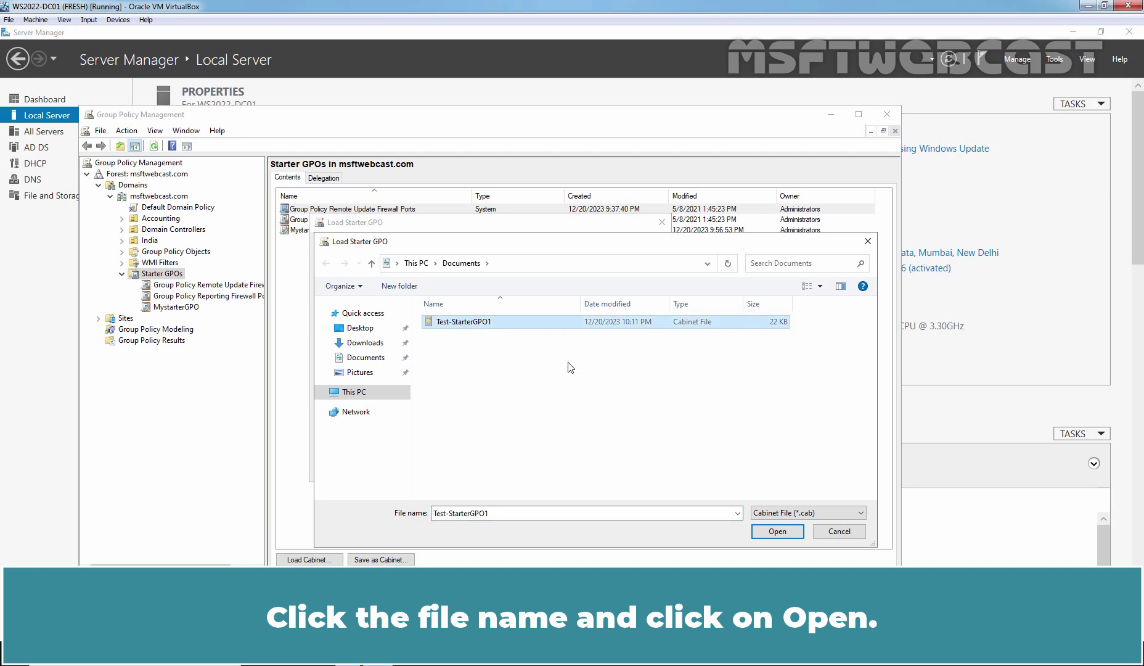
click(776, 533)
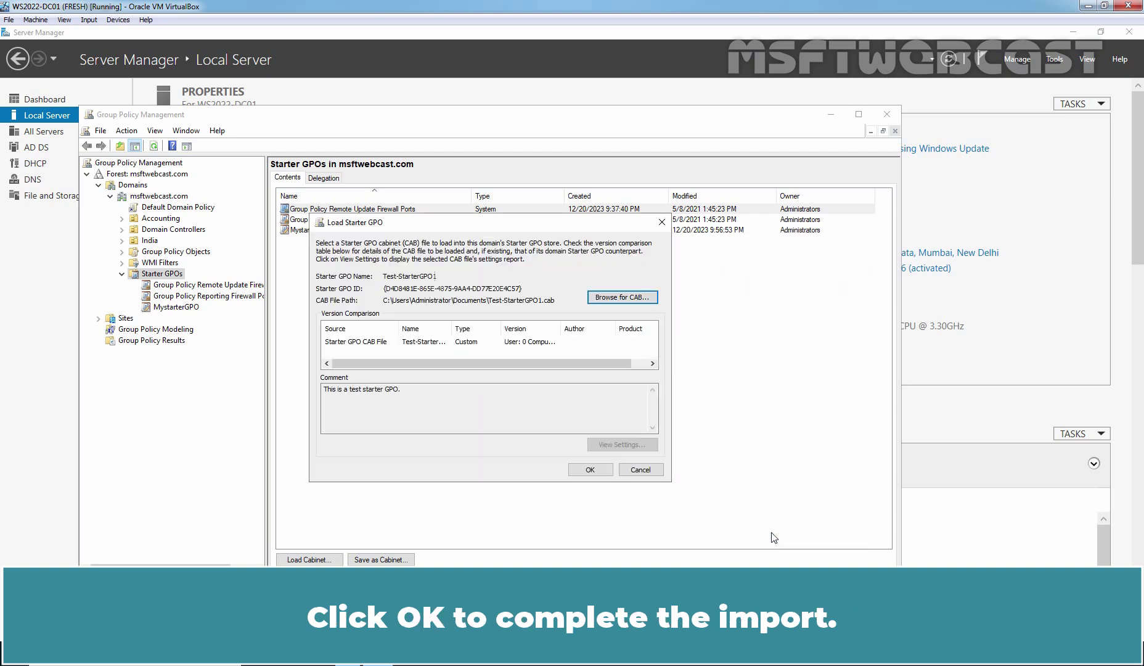
click(589, 471)
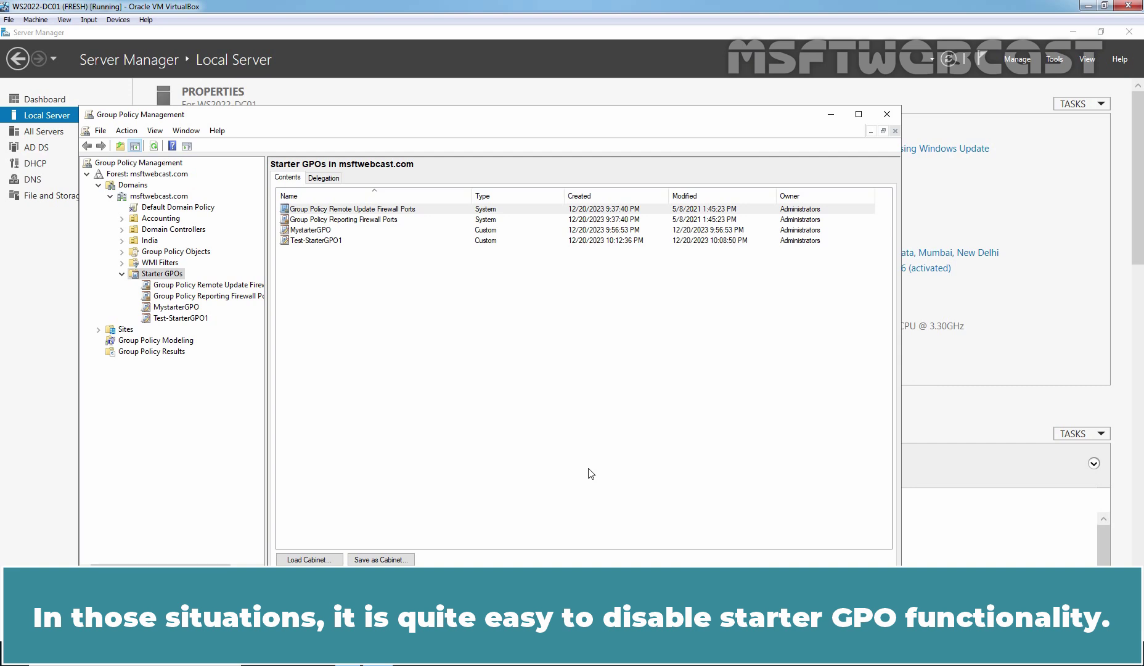
Open the network path \\msftwebcast.com in File Explorer and go to the msftwebcast.com folder inside SYSVOL
click(148, 198)
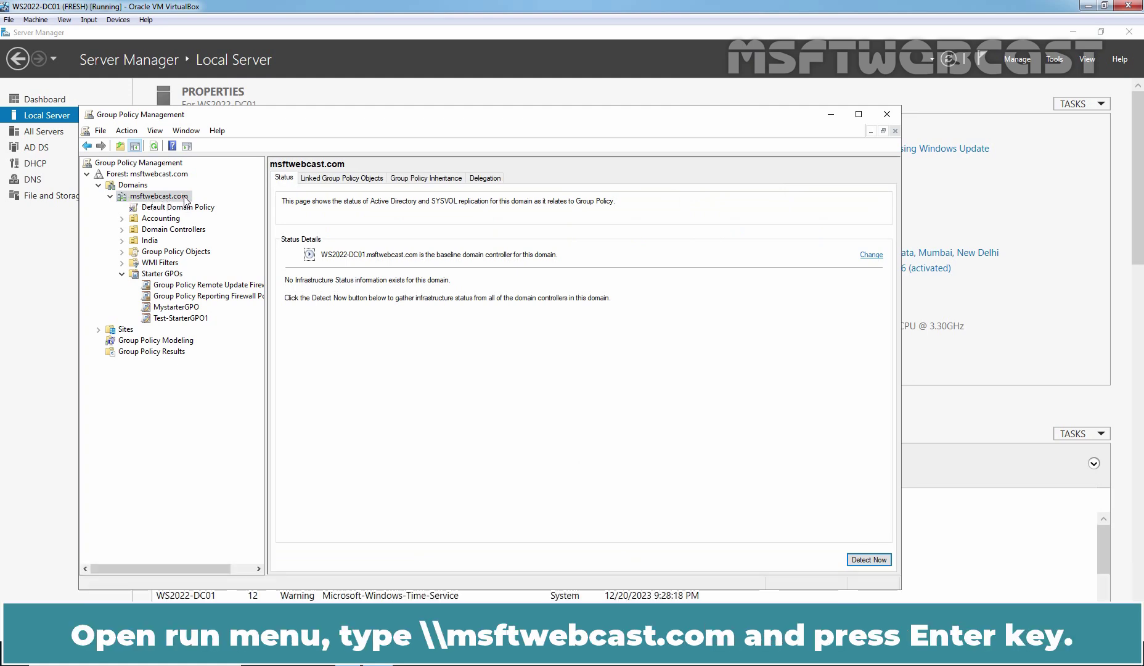
key(super+r)
text(\)
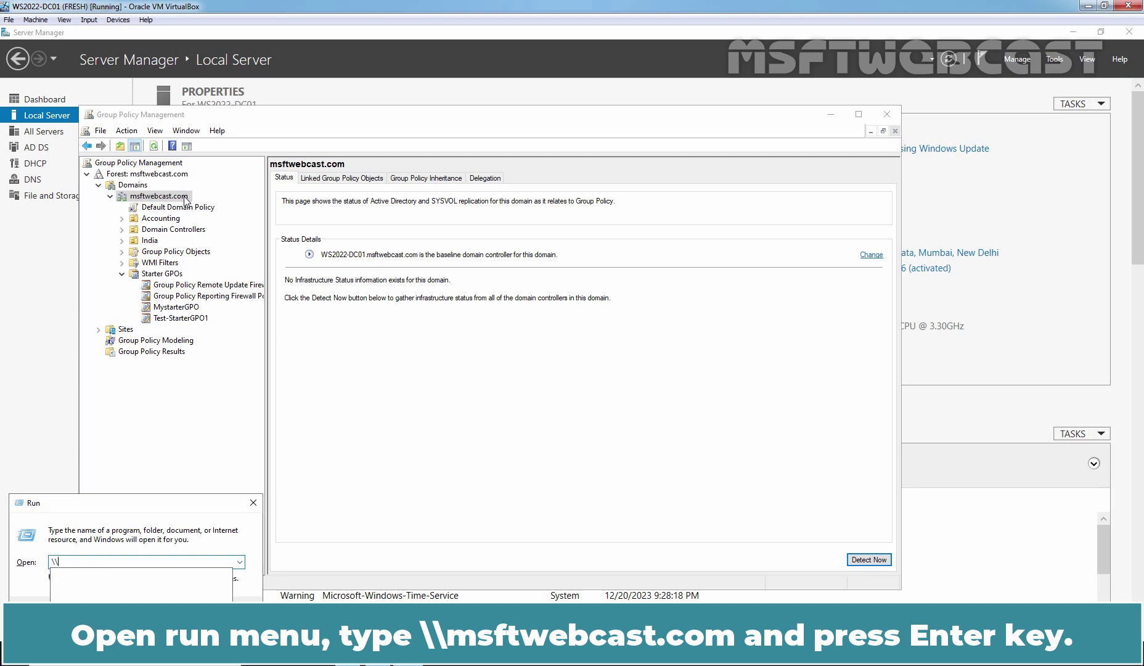
text(msftwebcast.com)
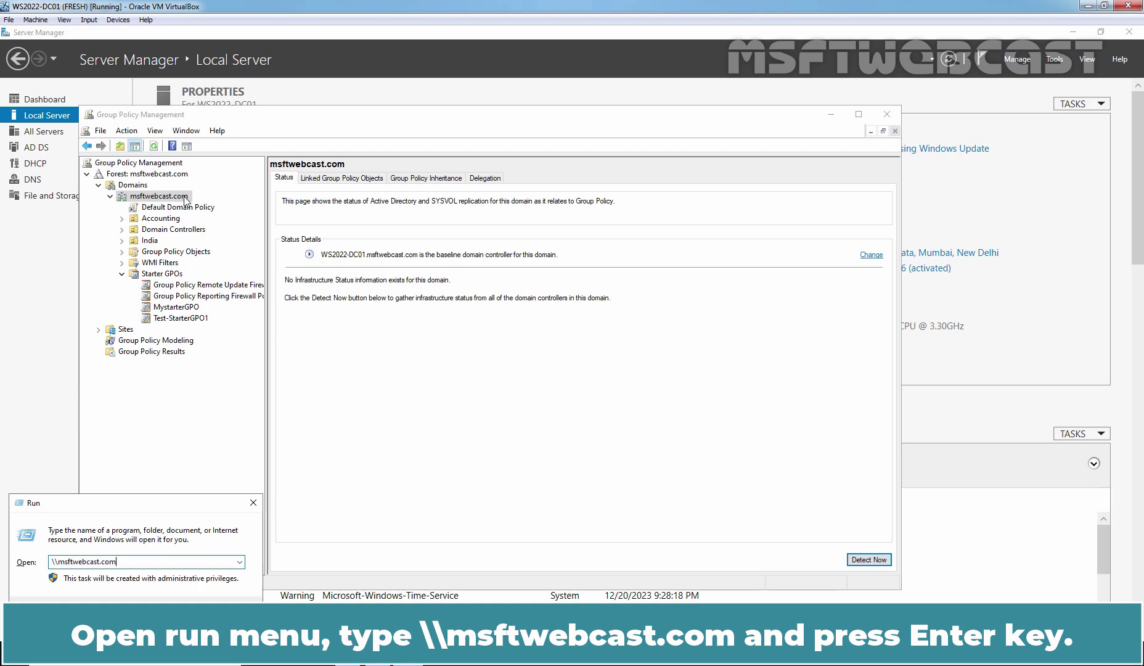
key(Return)
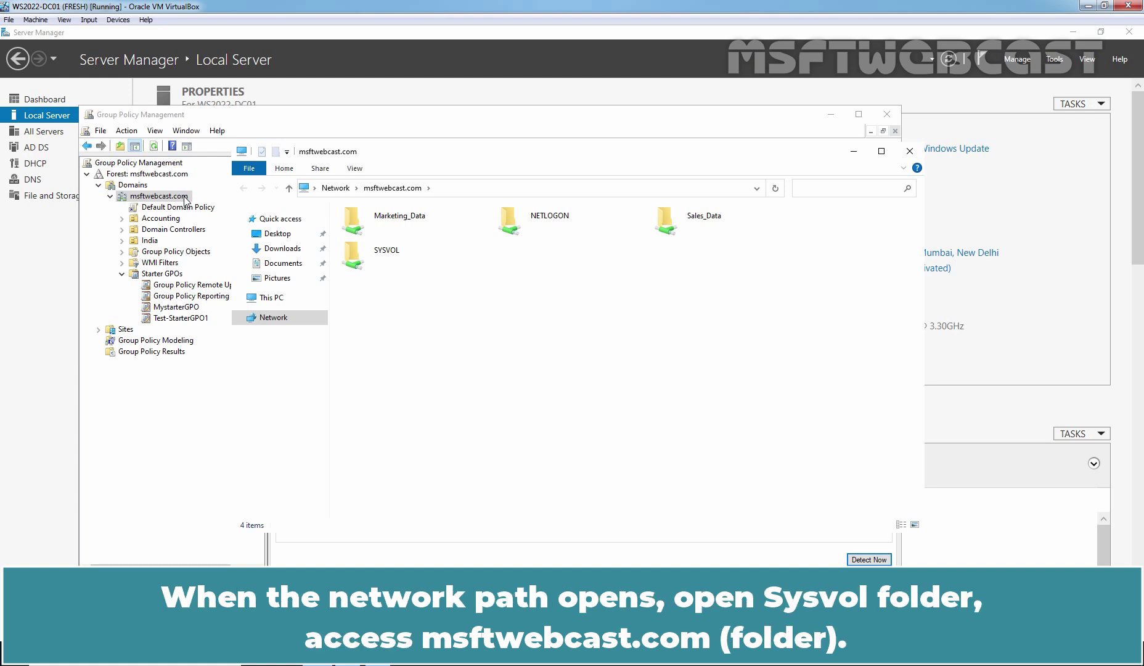
double_click(377, 259)
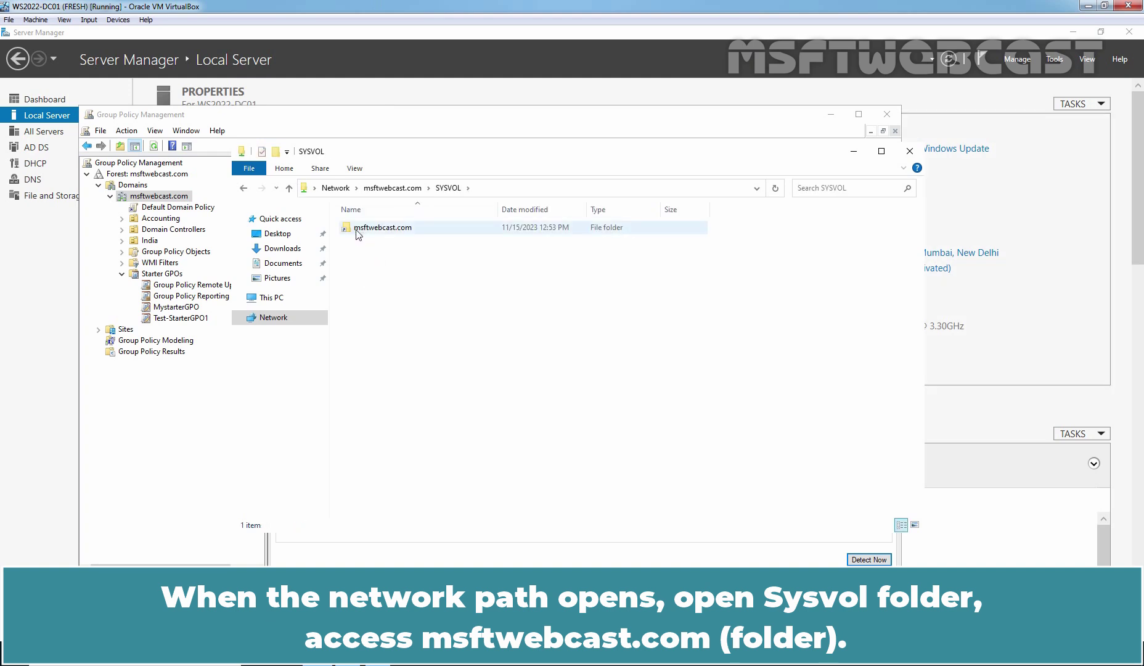
double_click(389, 228)
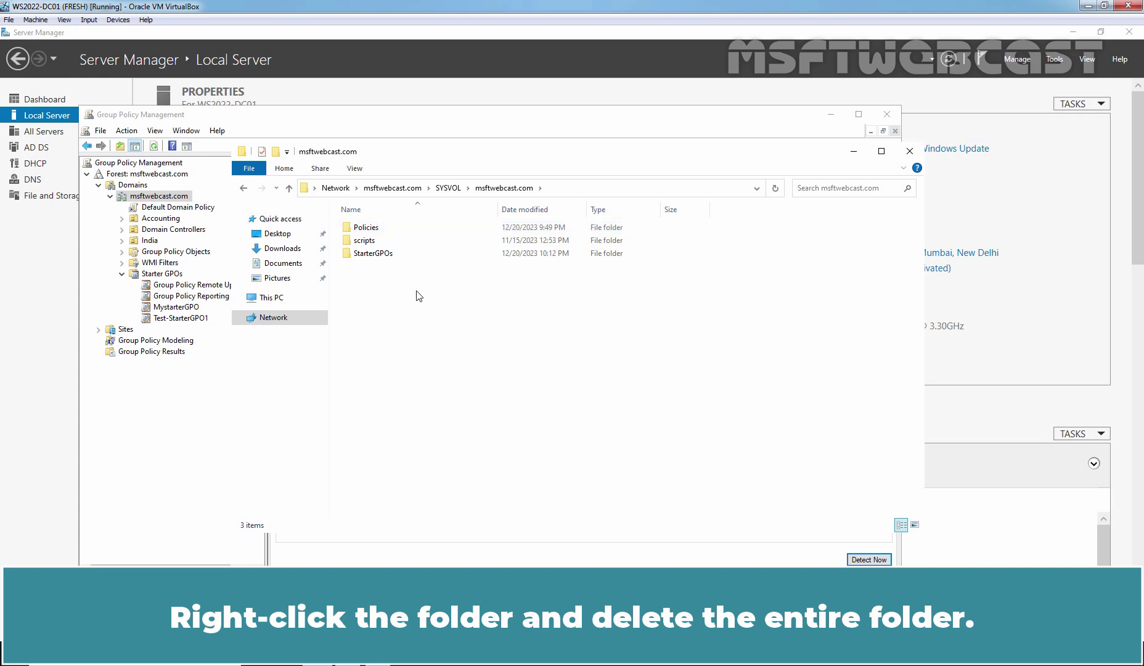
Permanently delete the StarterGPOs folder from the domain's SYSVOL folder
click(371, 256)
right_click(371, 256)
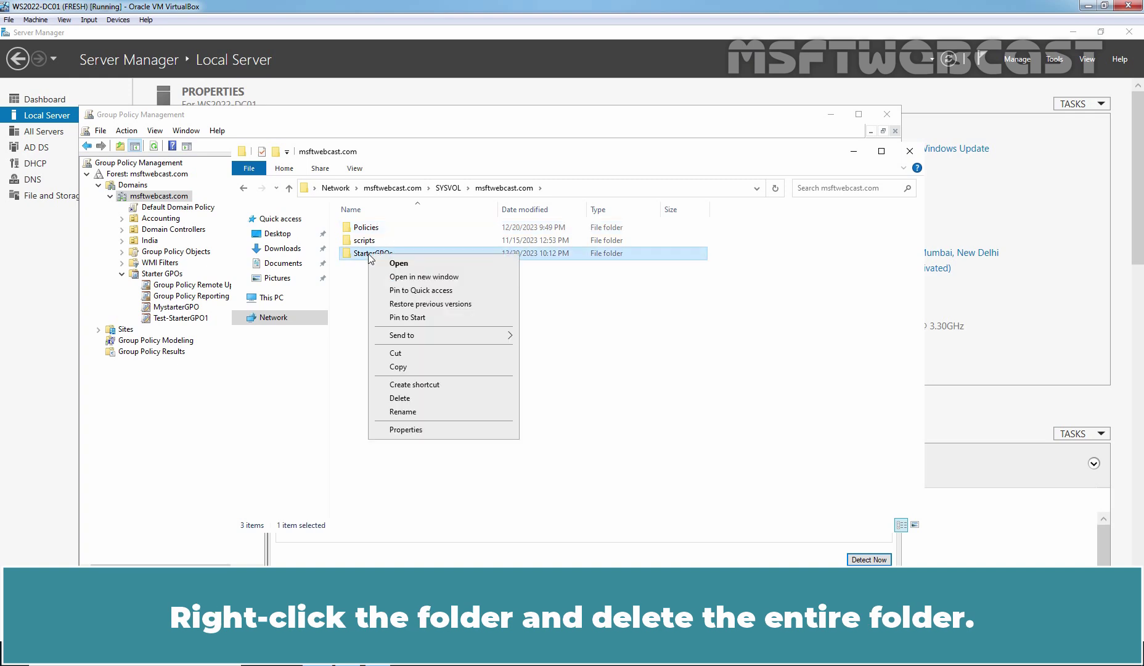
click(459, 392)
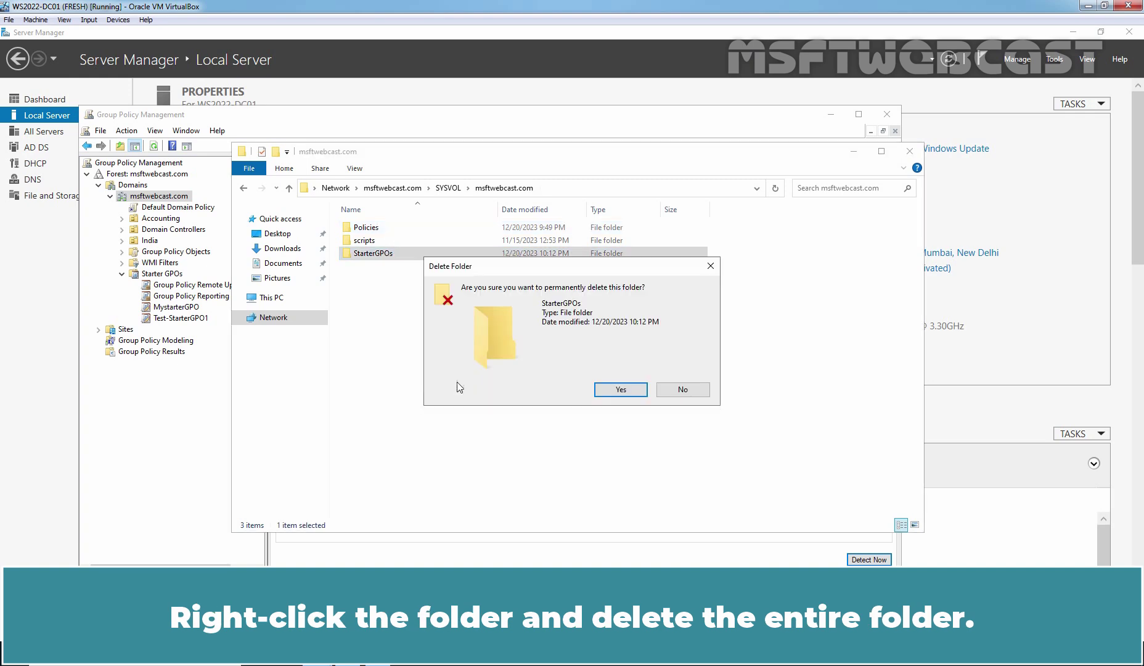
click(619, 389)
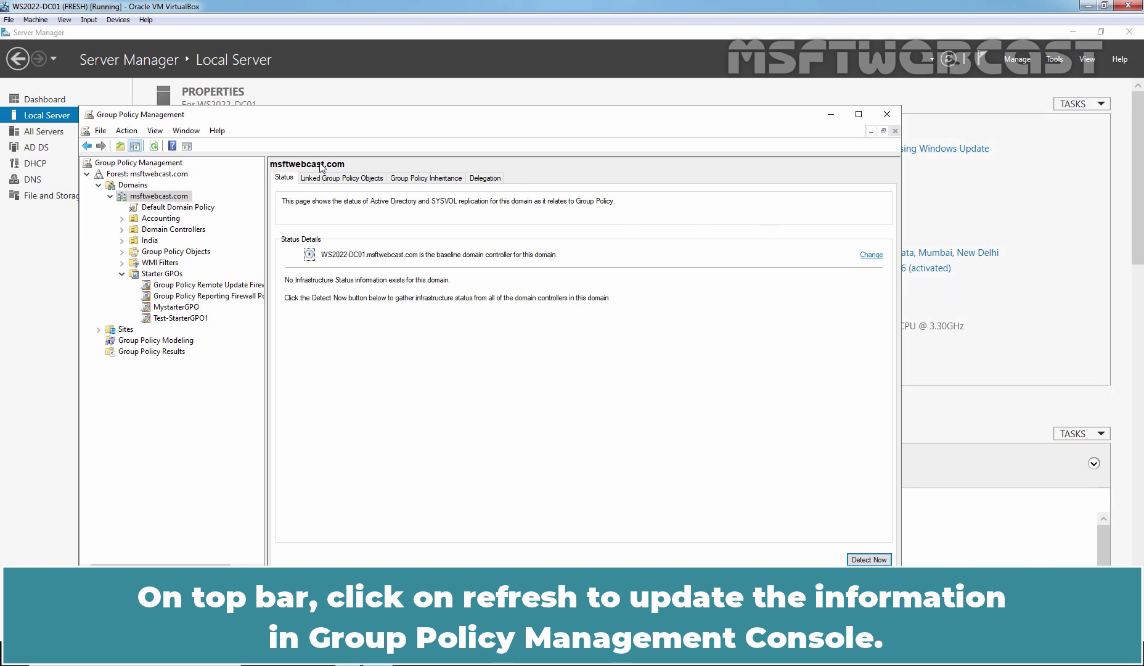
Refresh the Group Policy Management console to check the Starter GPOs node, and close the console
click(153, 147)
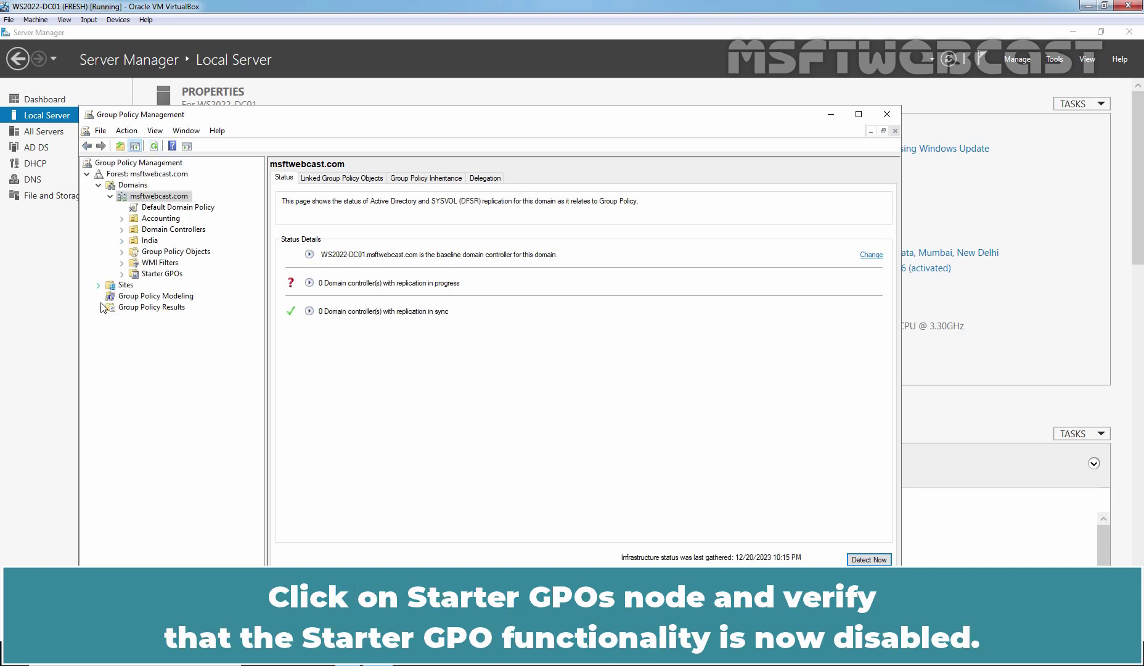
click(162, 275)
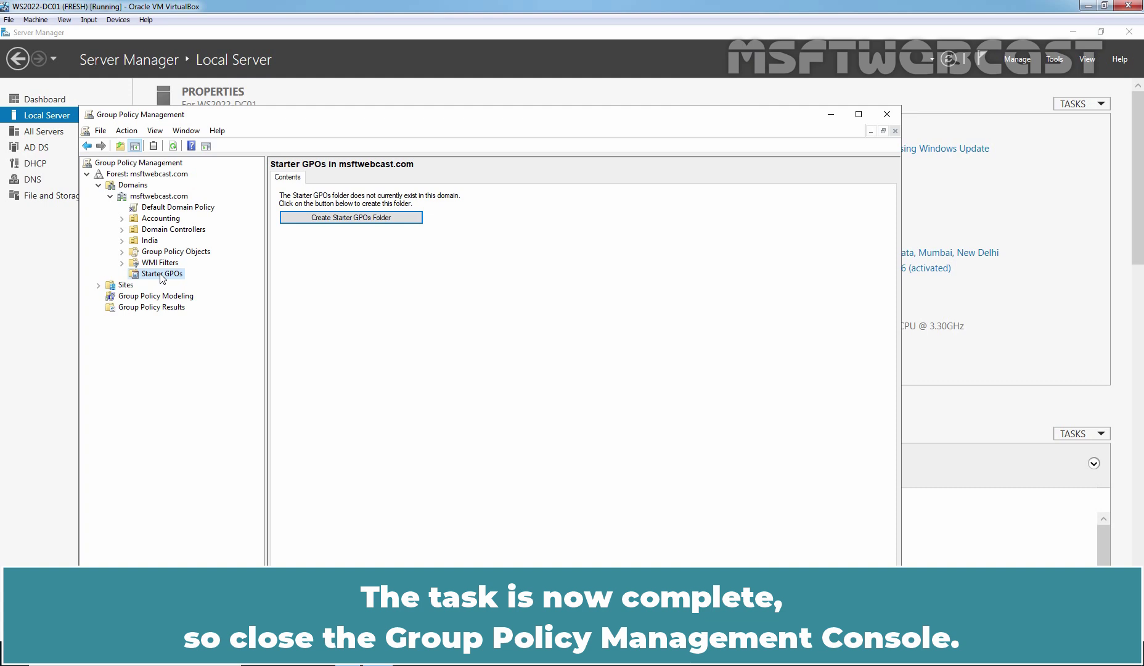
click(886, 115)
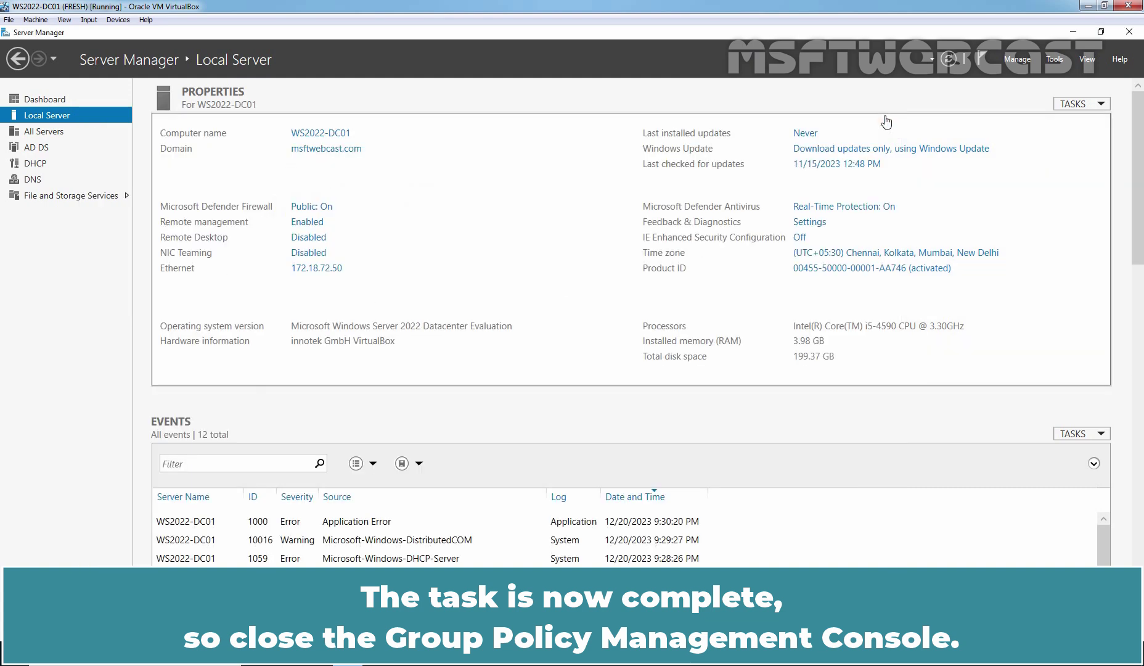